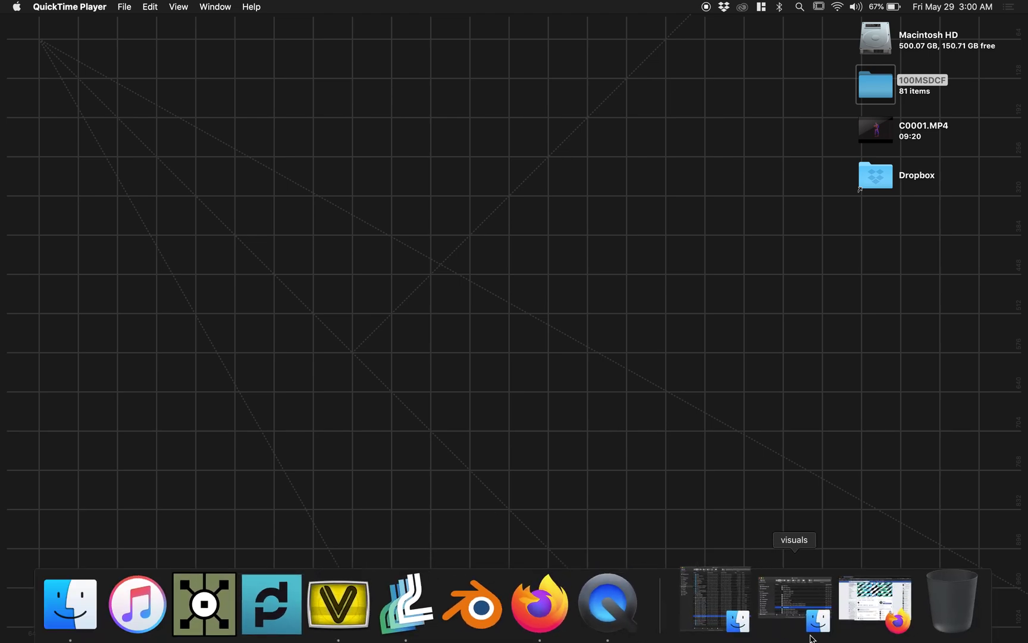
Bring VDMX5 forward and tuck Media Bin 1 into the top-left corner.
left_click(344, 633)
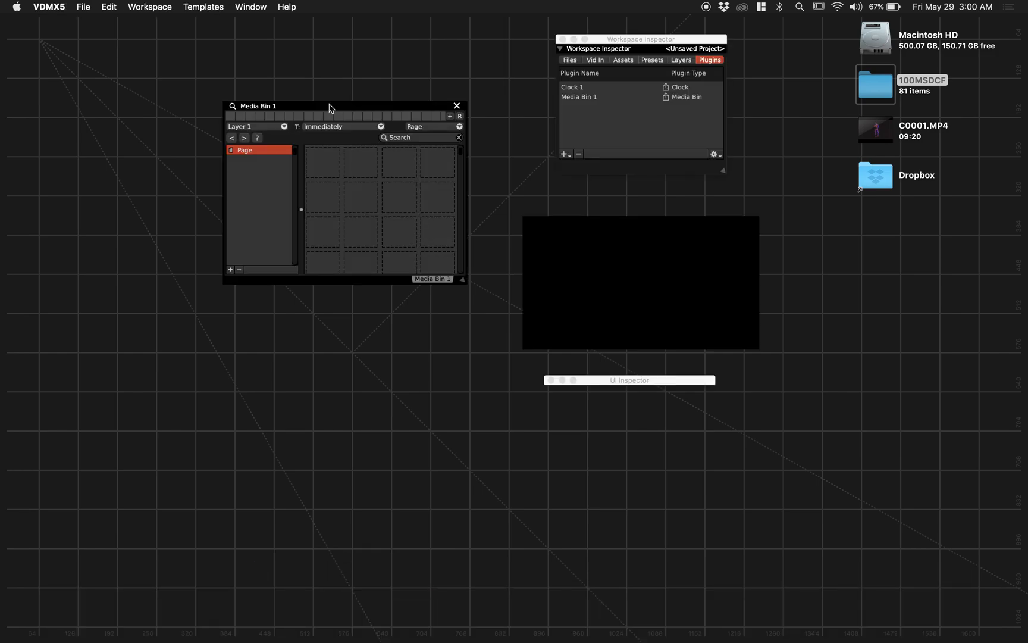
left_click_drag(330, 107, 114, 31)
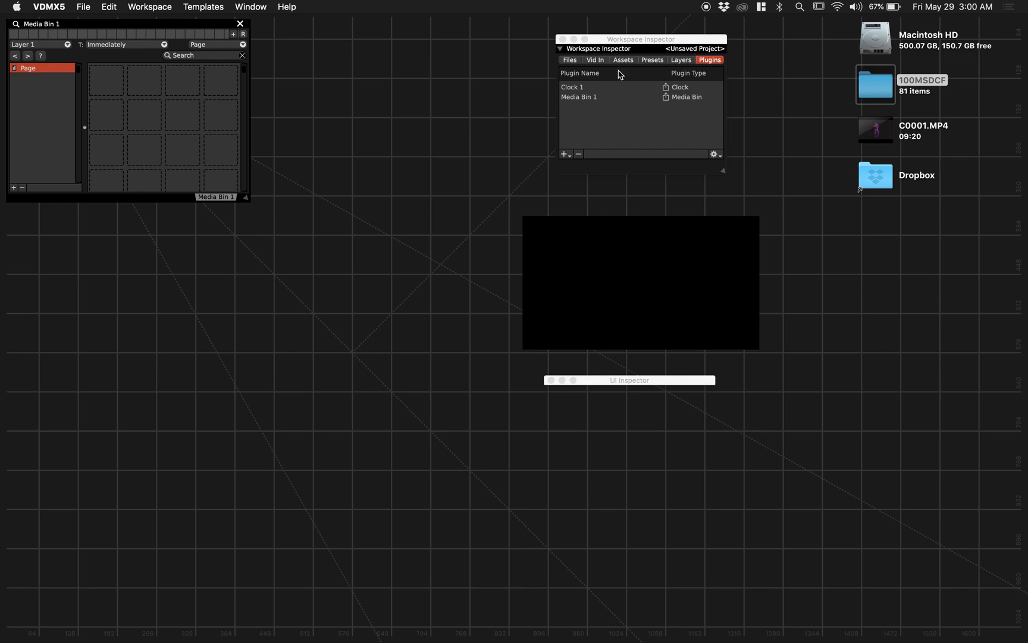
left_click(595, 60)
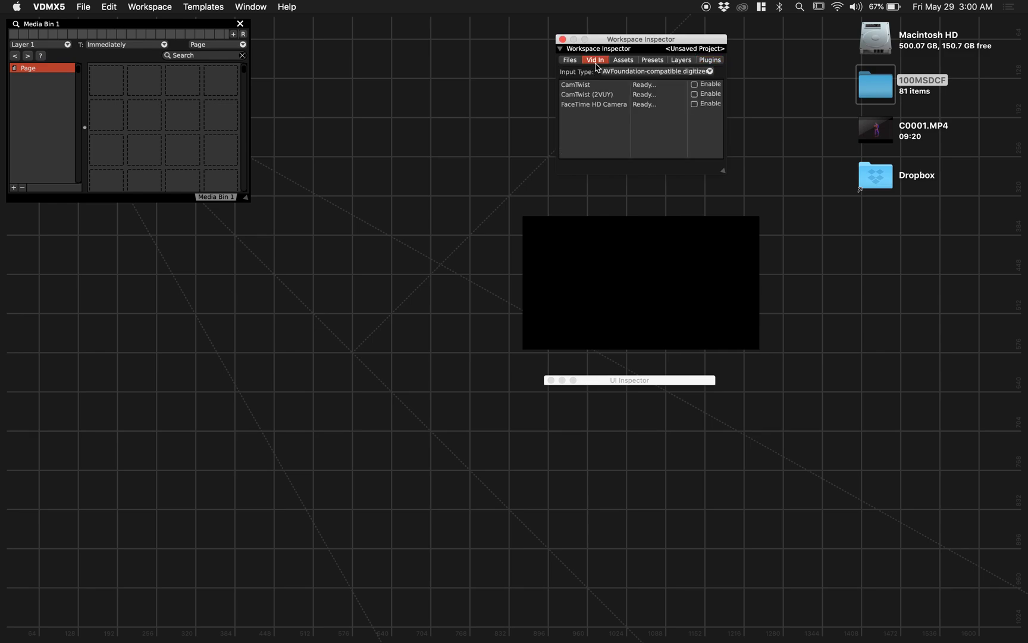
Add a second canvas layer, Layer 2, in the Workspace Inspector's Layers list.
left_click(678, 60)
left_click(565, 154)
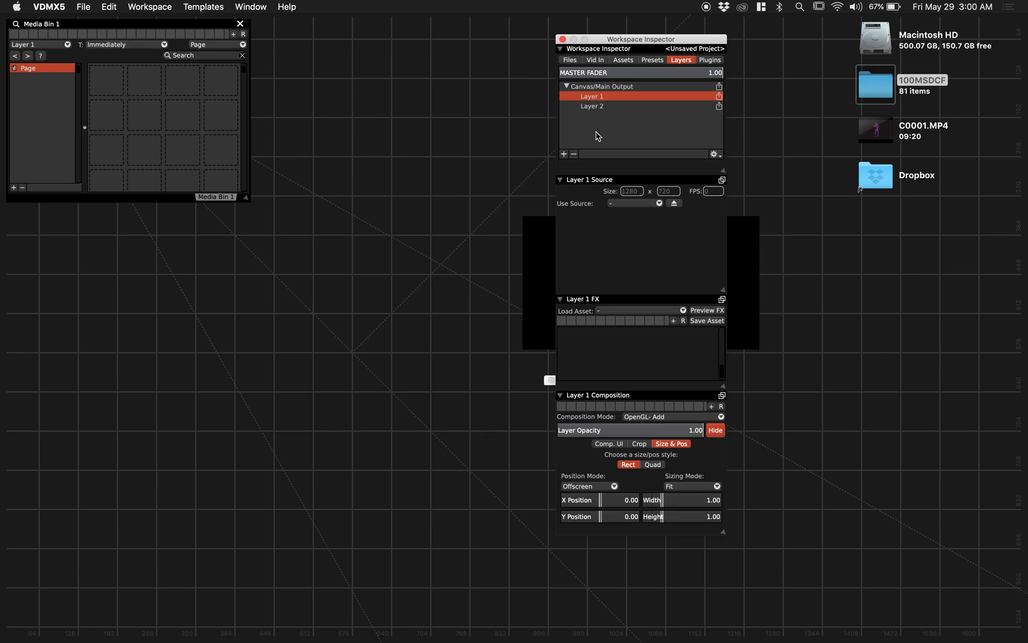
left_click(595, 106)
left_click(631, 95)
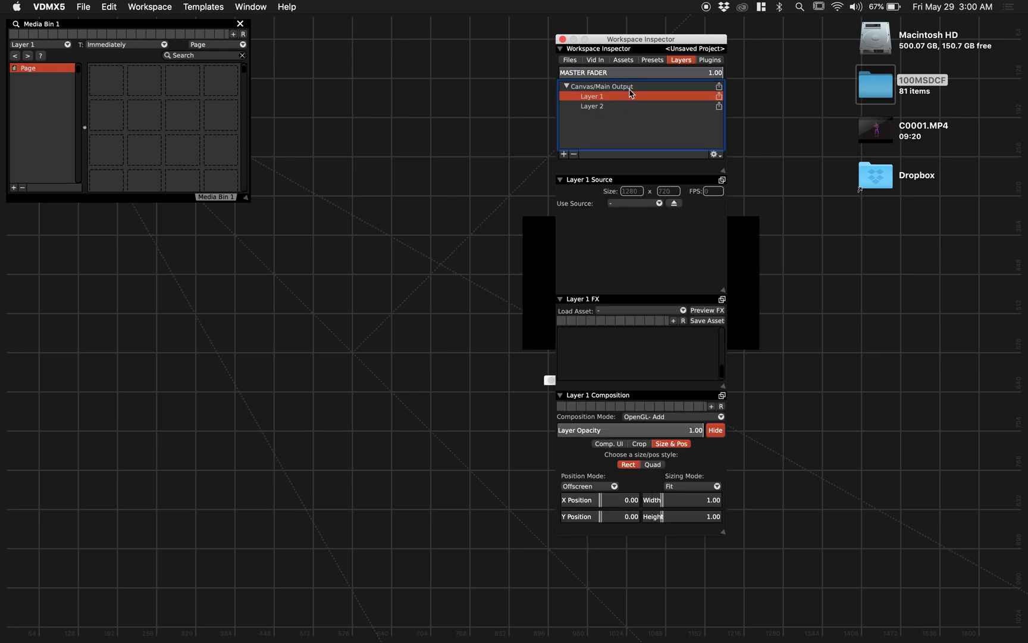
left_click(708, 61)
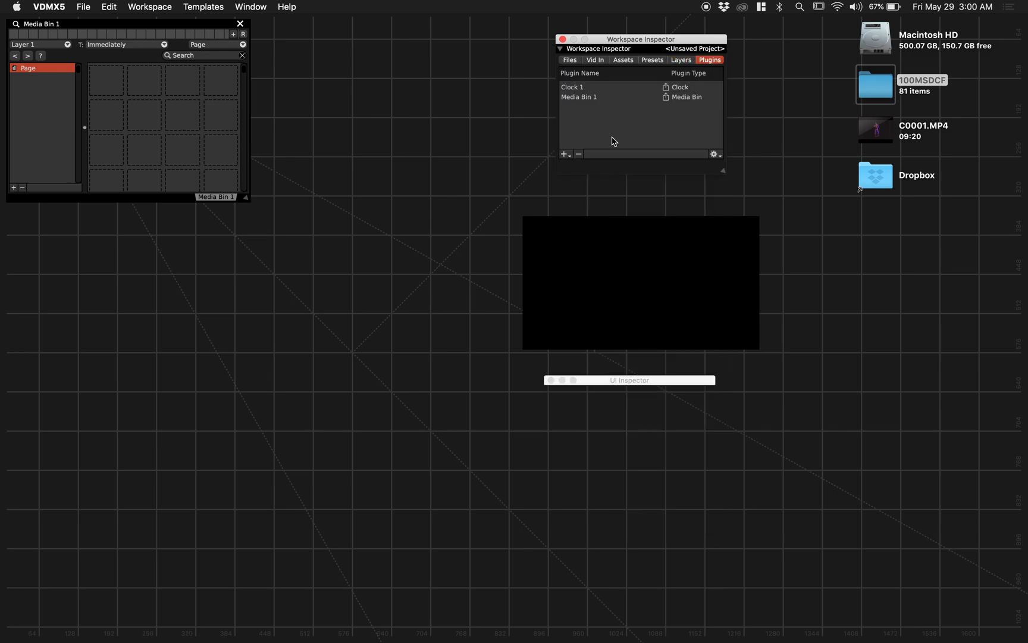
Add a Syphon Output 1 plugin and move its window lower on screen.
left_click(564, 155)
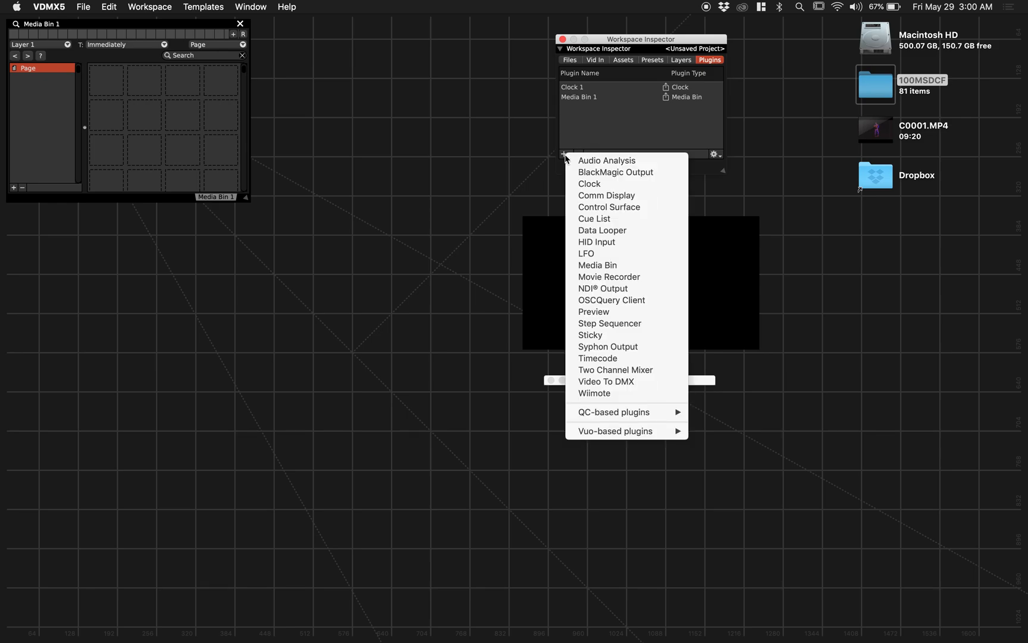
left_click(635, 347)
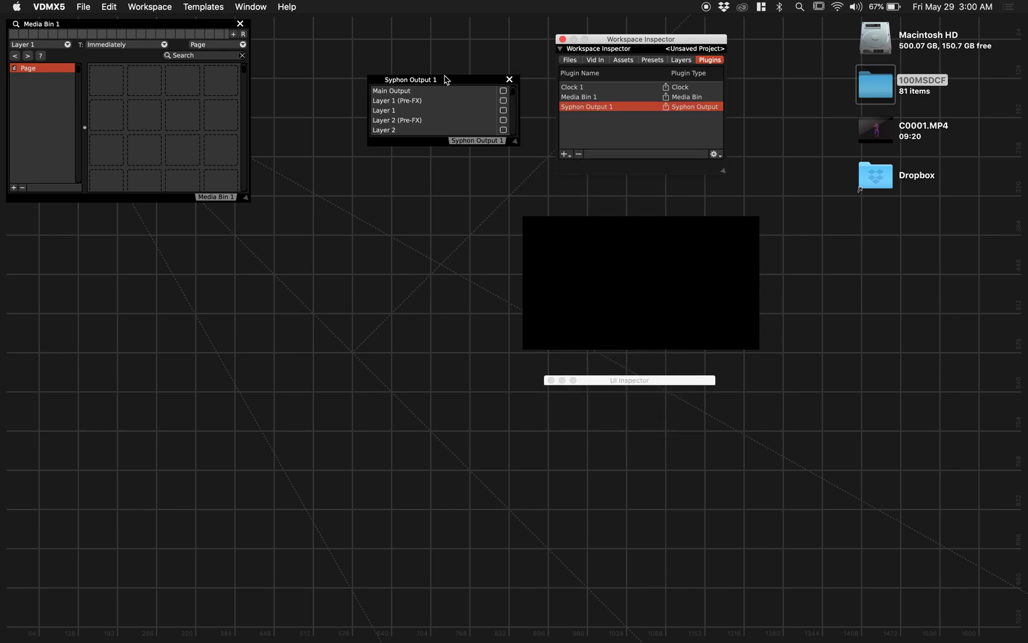
left_click_drag(445, 80, 631, 427)
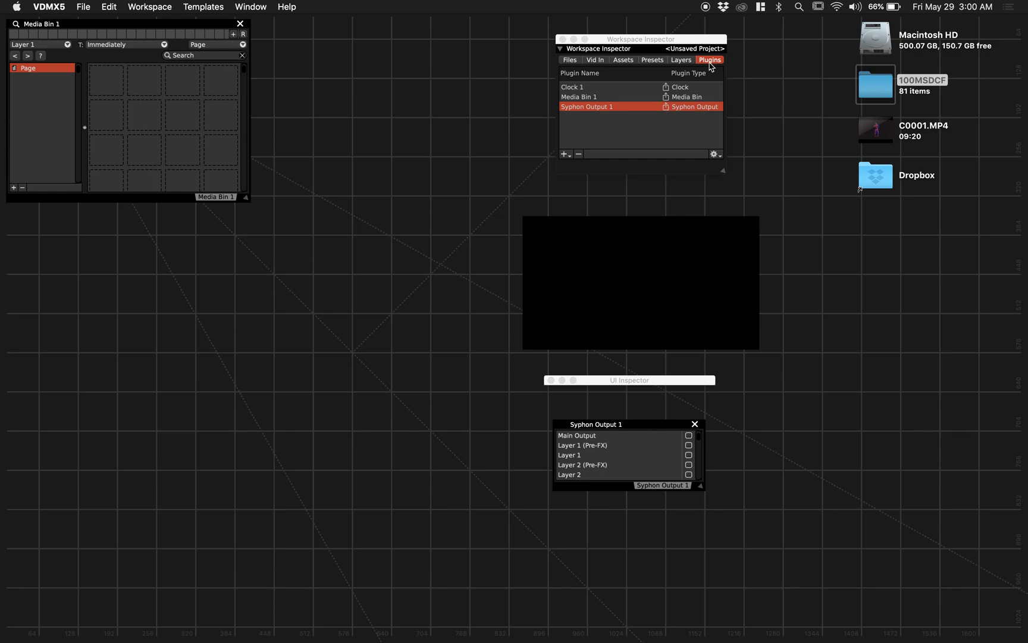
left_click(565, 154)
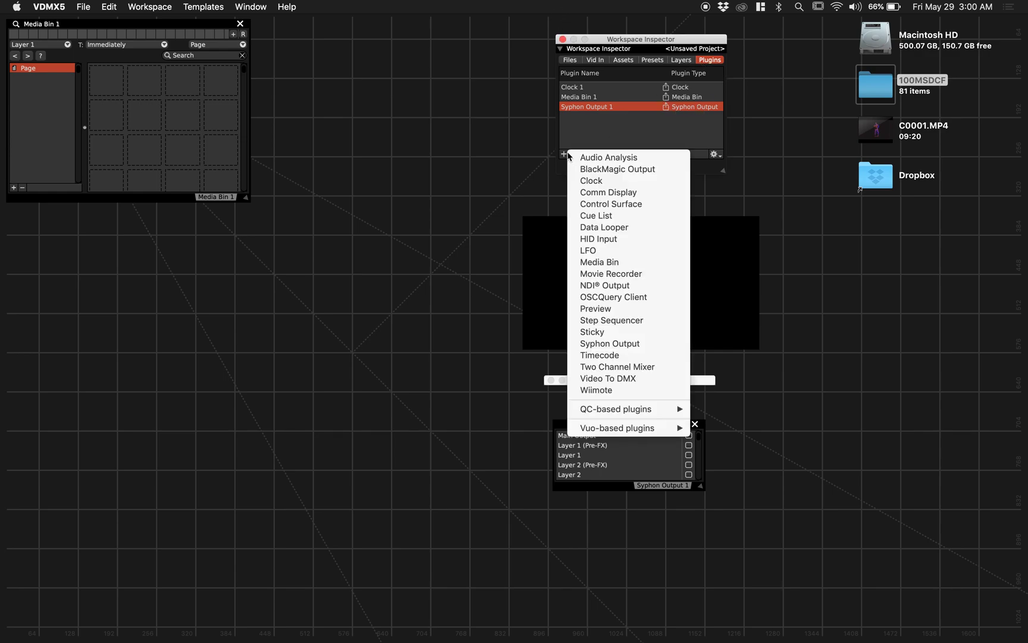
Place a new Media Bin 2 beneath Media Bin 1 and target it at Layer 2.
left_click(607, 267)
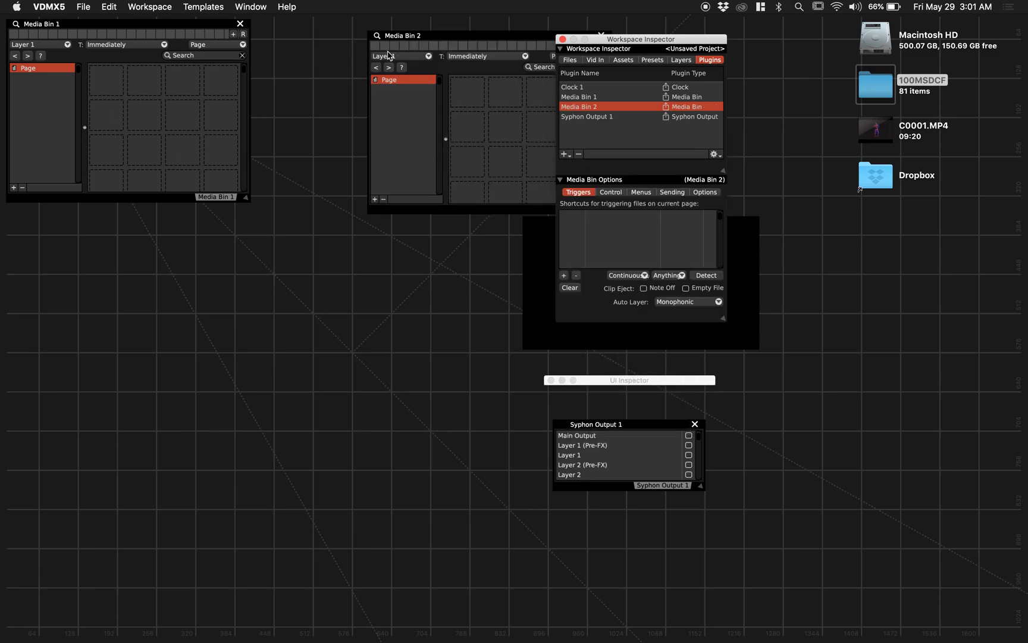
left_click_drag(424, 43, 62, 213)
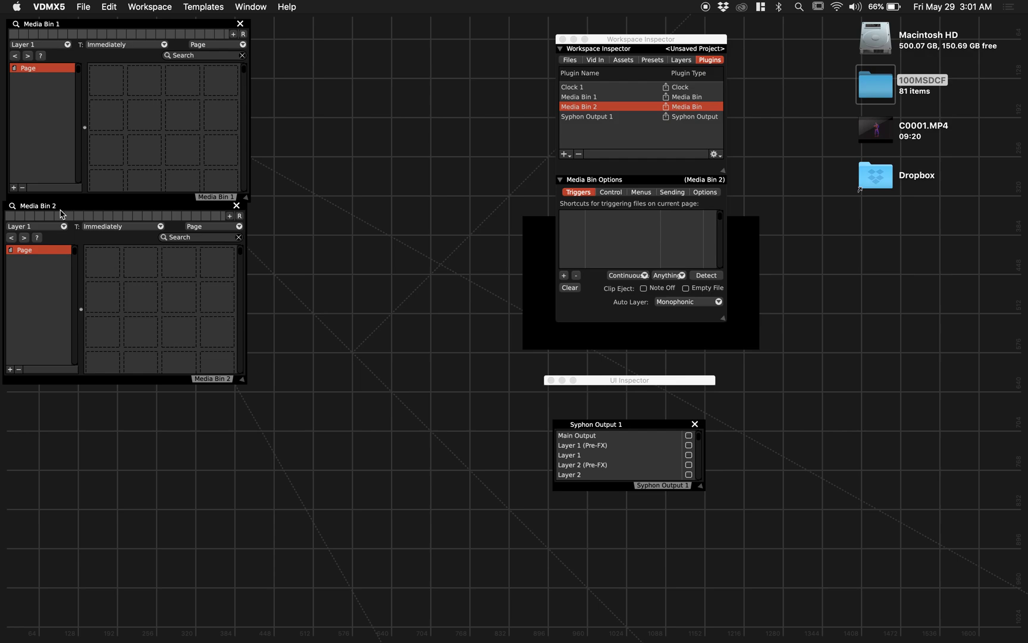
left_click(33, 232)
left_click(59, 248)
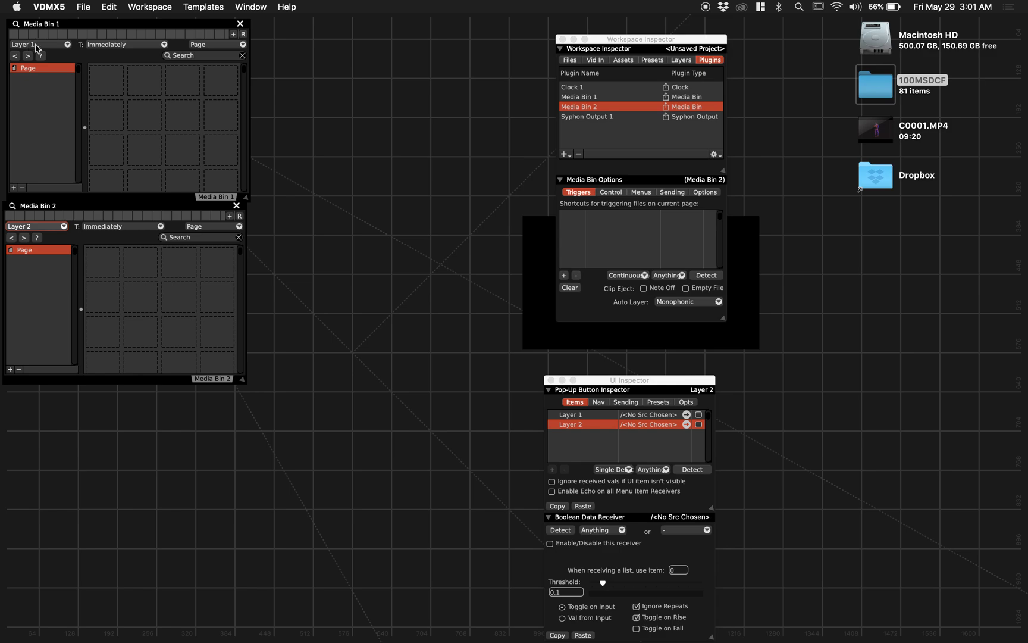
left_click_drag(61, 28, 50, 28)
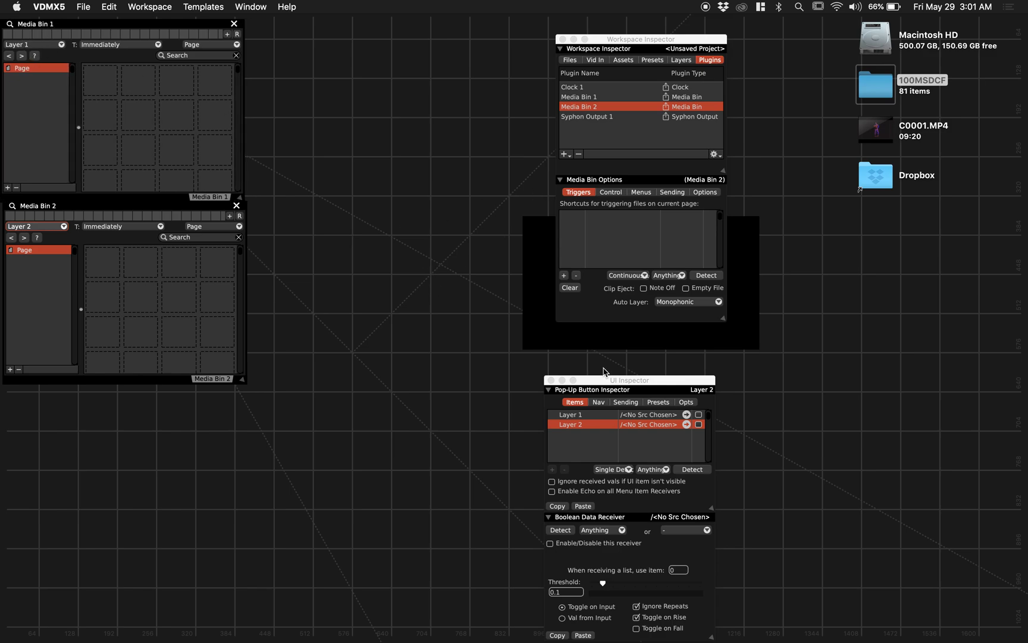
left_click(565, 154)
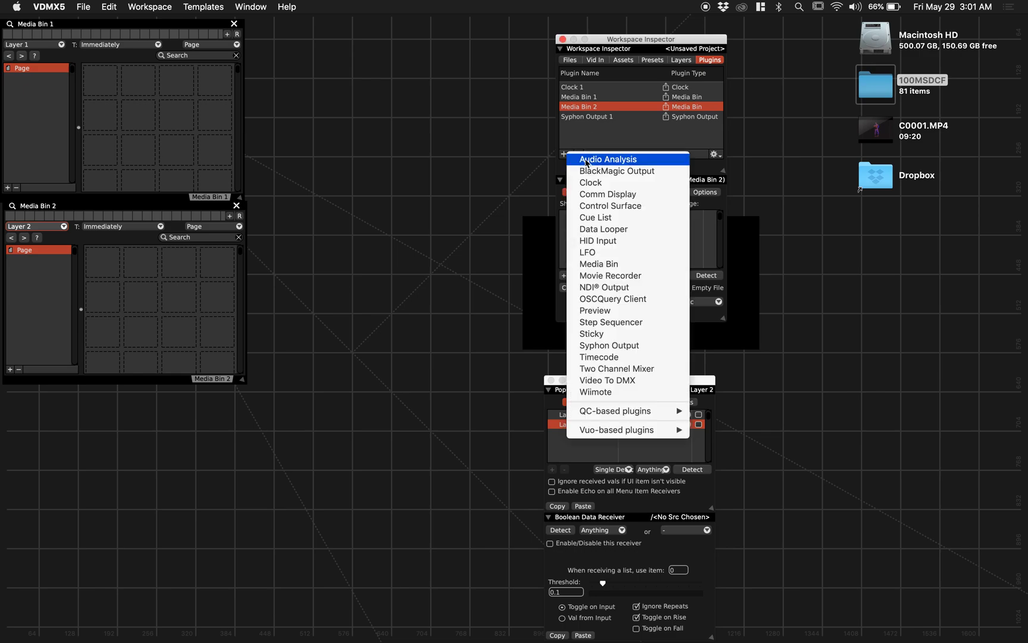
Add Preview 1 beside the media bins, resize it, and set its source to Layer 1.
left_click(633, 312)
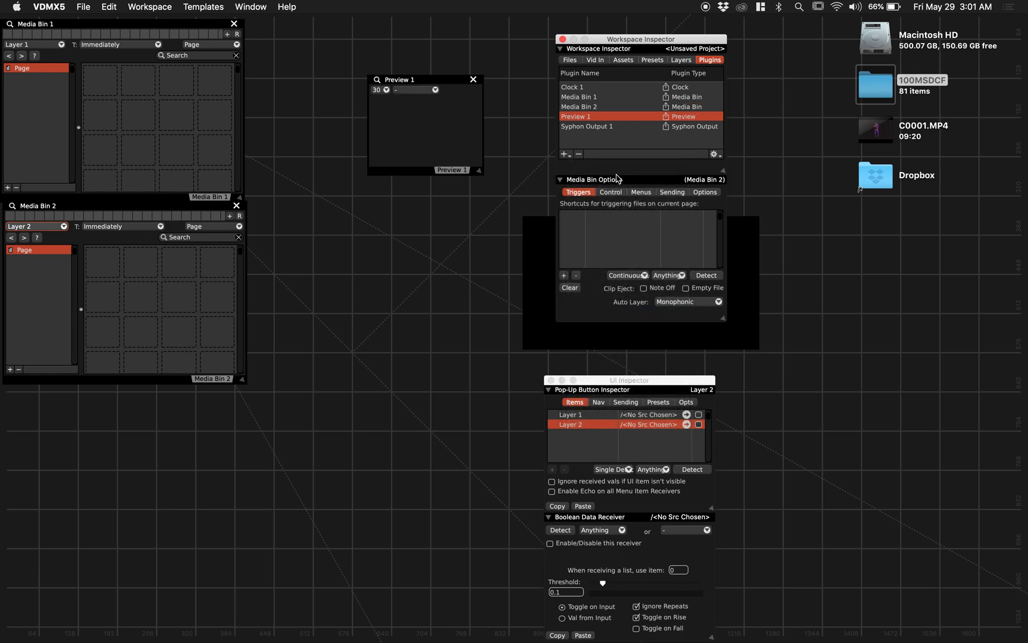
left_click_drag(420, 81, 291, 20)
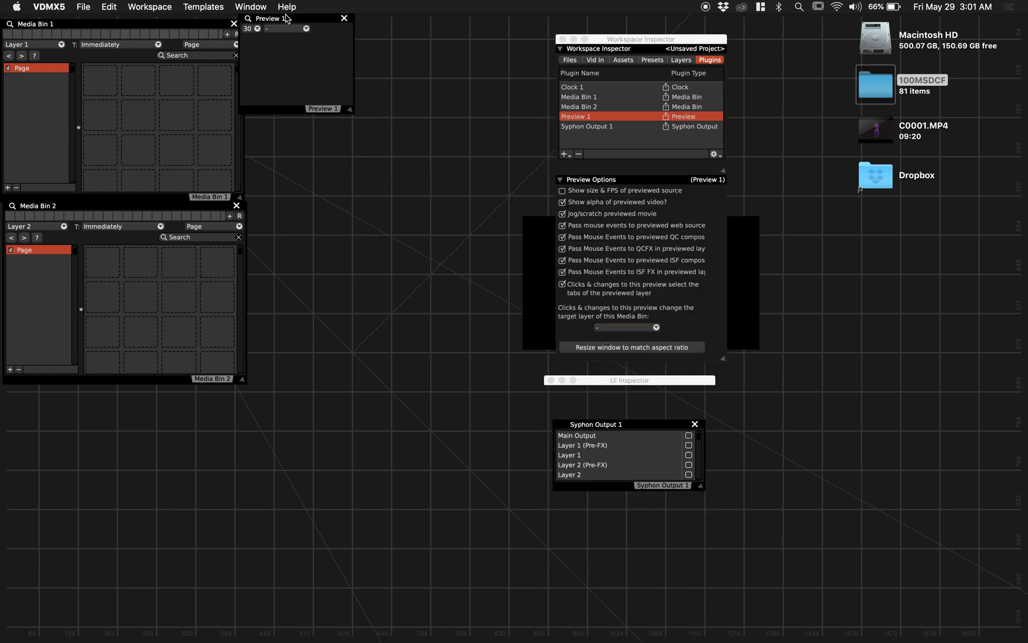
left_click_drag(349, 109, 436, 192)
left_click_drag(285, 17, 300, 17)
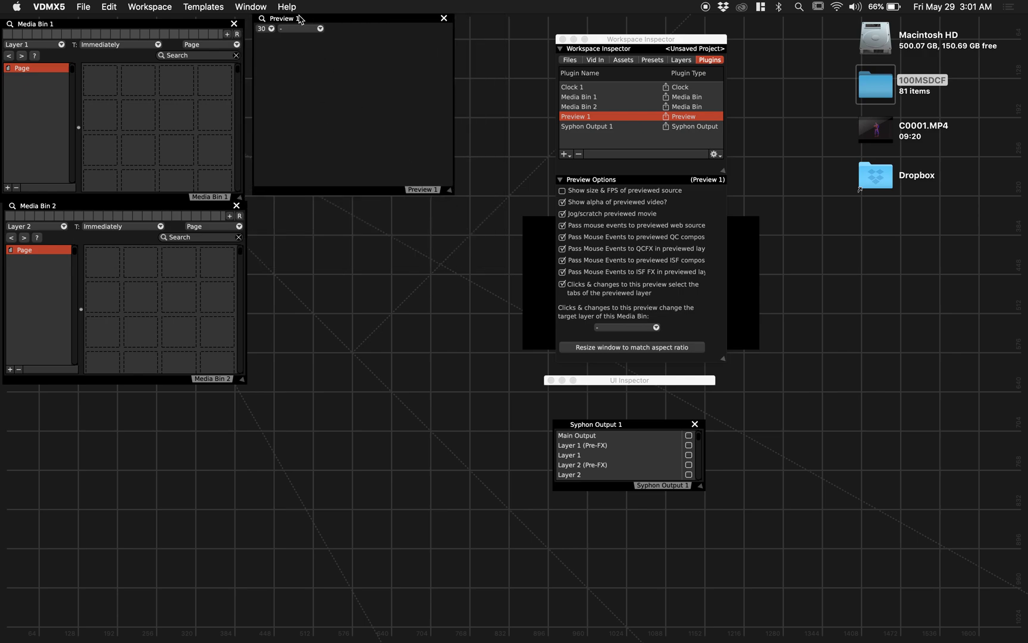
left_click(291, 28)
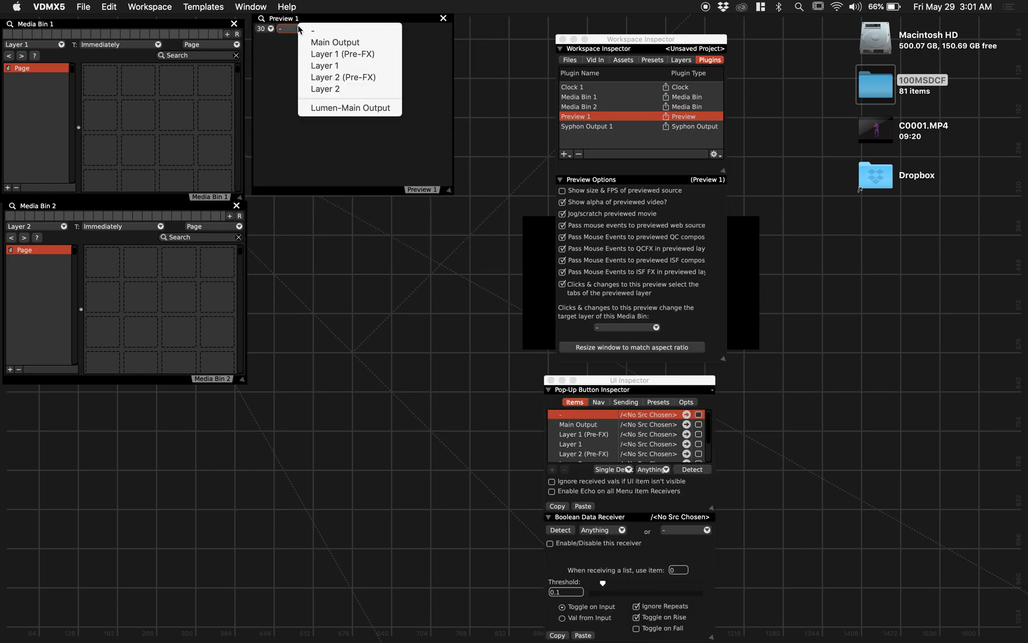
left_click(343, 77)
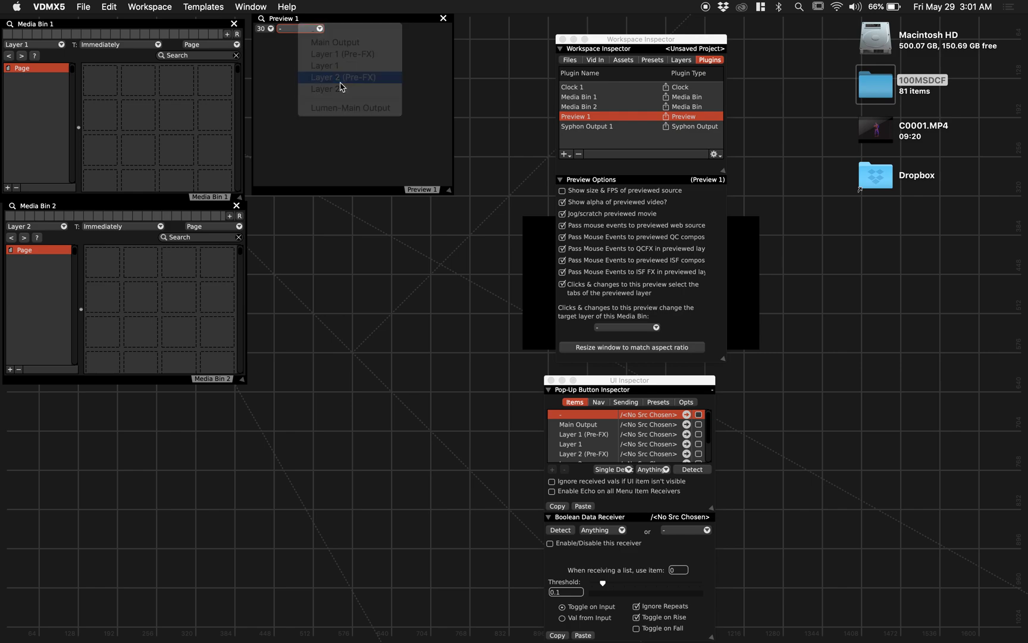
left_click(287, 29)
left_click(325, 68)
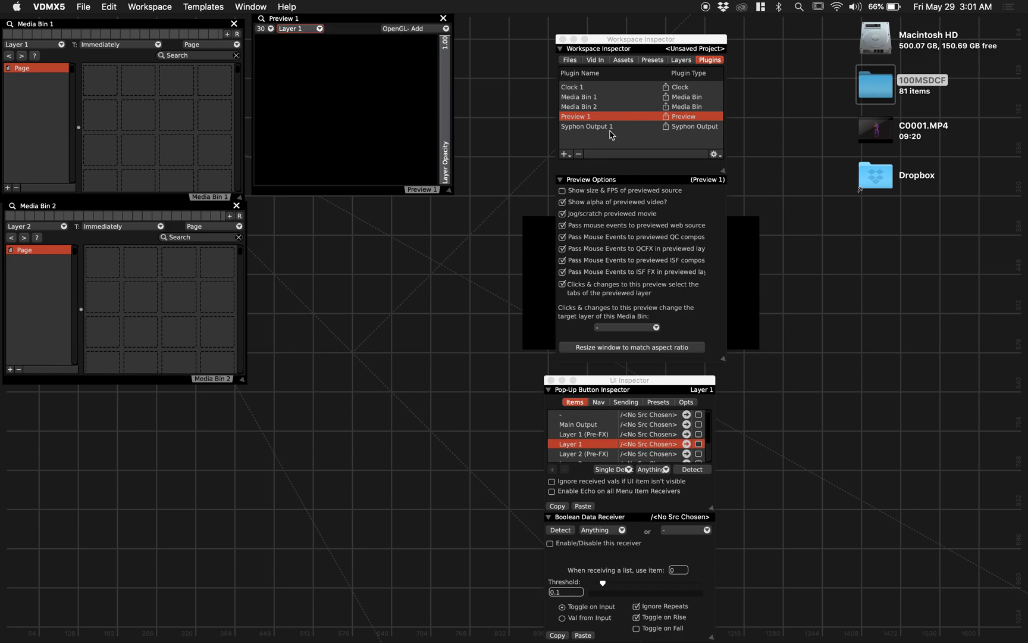
Add Preview 2 beside Media Bin 2, showing Layer 2, enlarged and aligned under Preview 1.
left_click(563, 154)
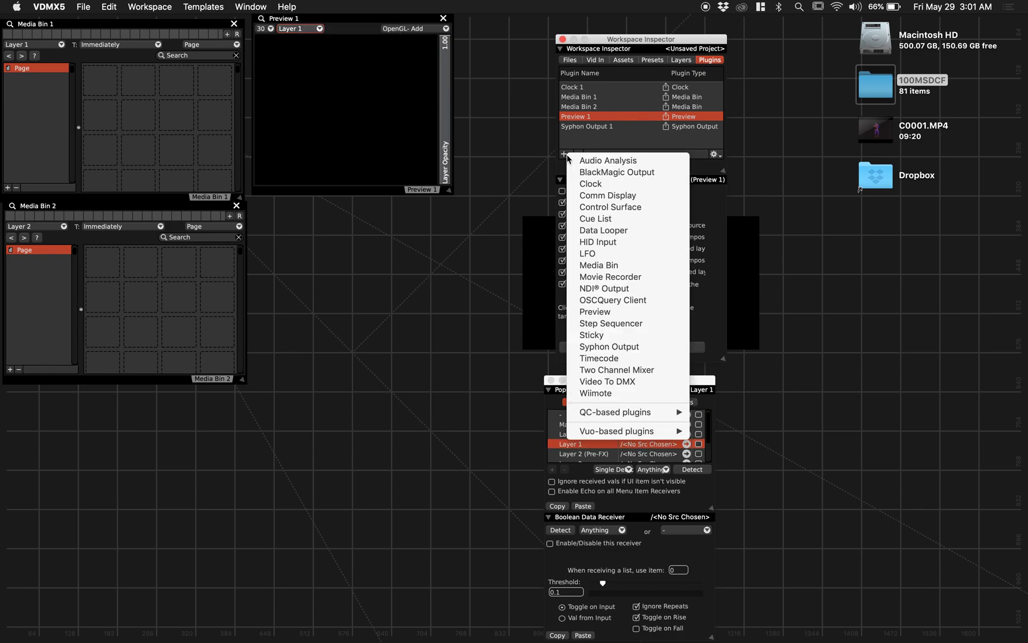
left_click(616, 311)
left_click_drag(422, 89, 295, 229)
left_click(290, 229)
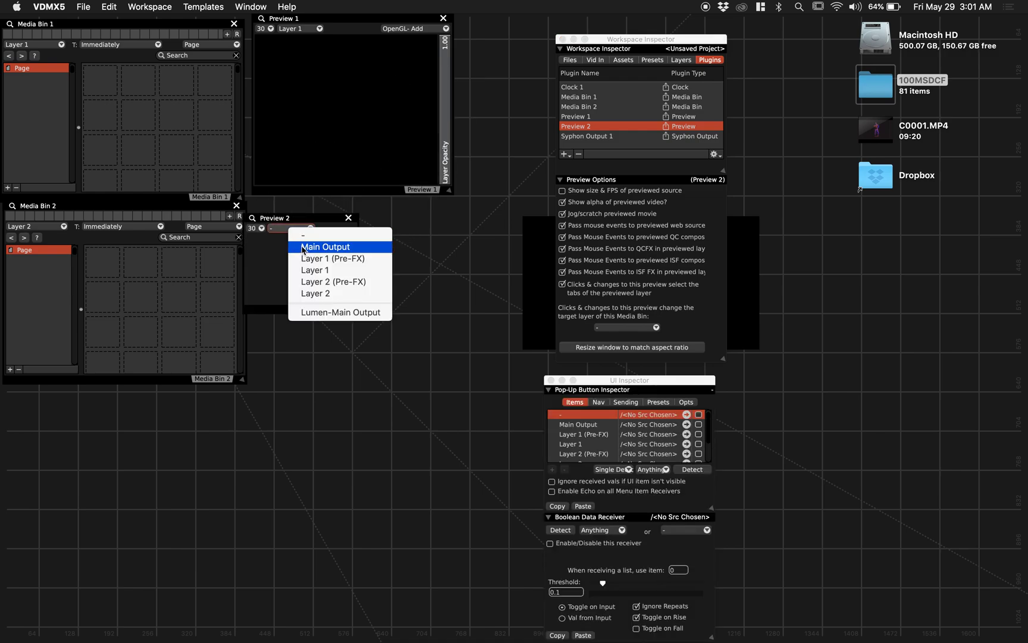
left_click(316, 293)
left_click_drag(356, 315, 454, 397)
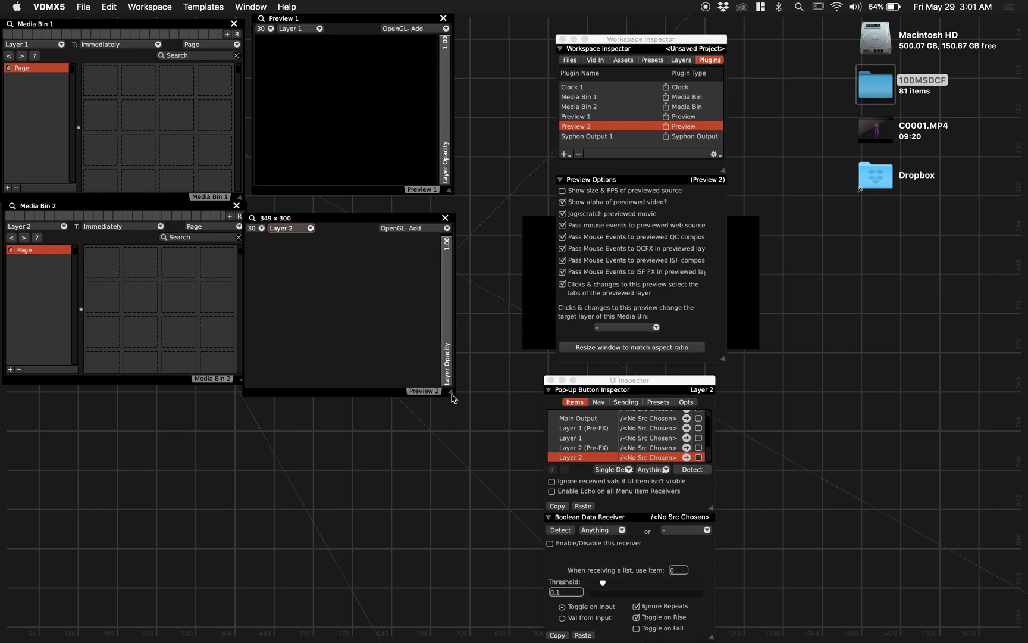
left_click_drag(337, 218, 337, 210)
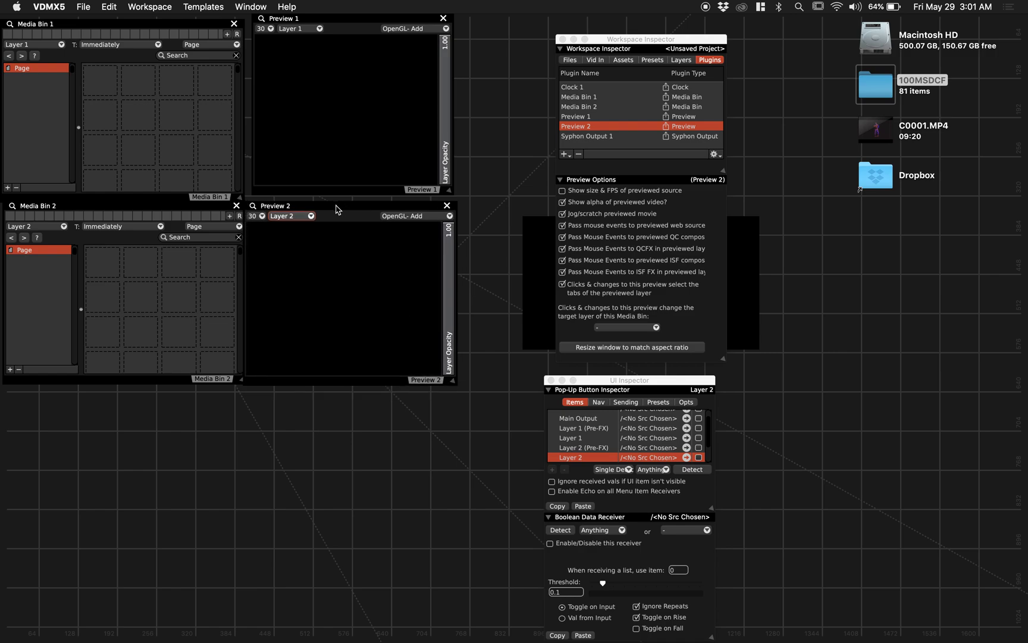
Move Syphon Output 1 under Media Bin 2 and publish Main Output, Layer 1 and Layer 2.
left_click(583, 136)
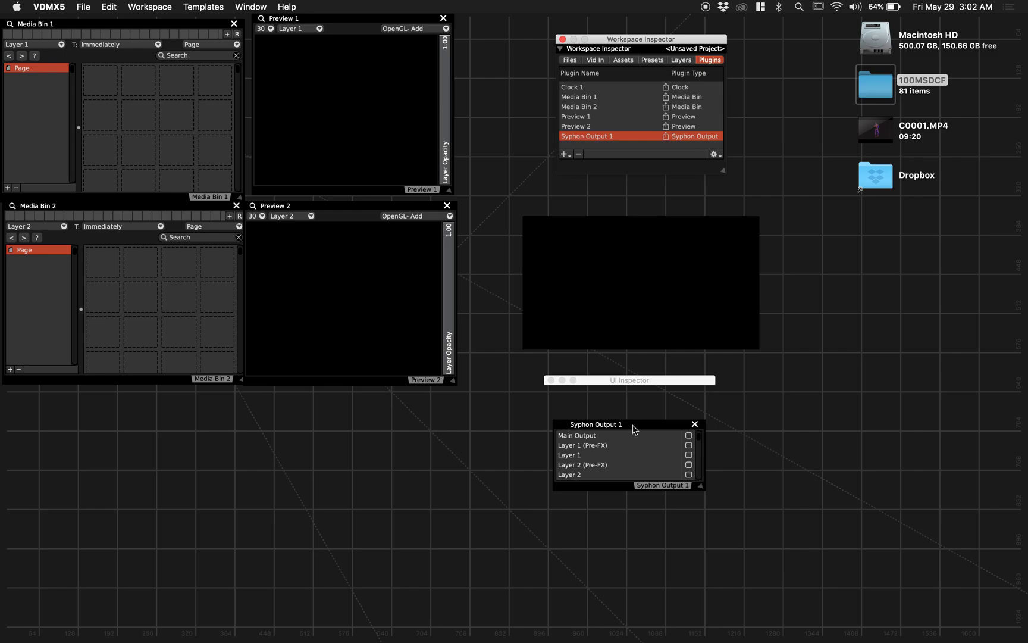
left_click_drag(636, 429, 92, 404)
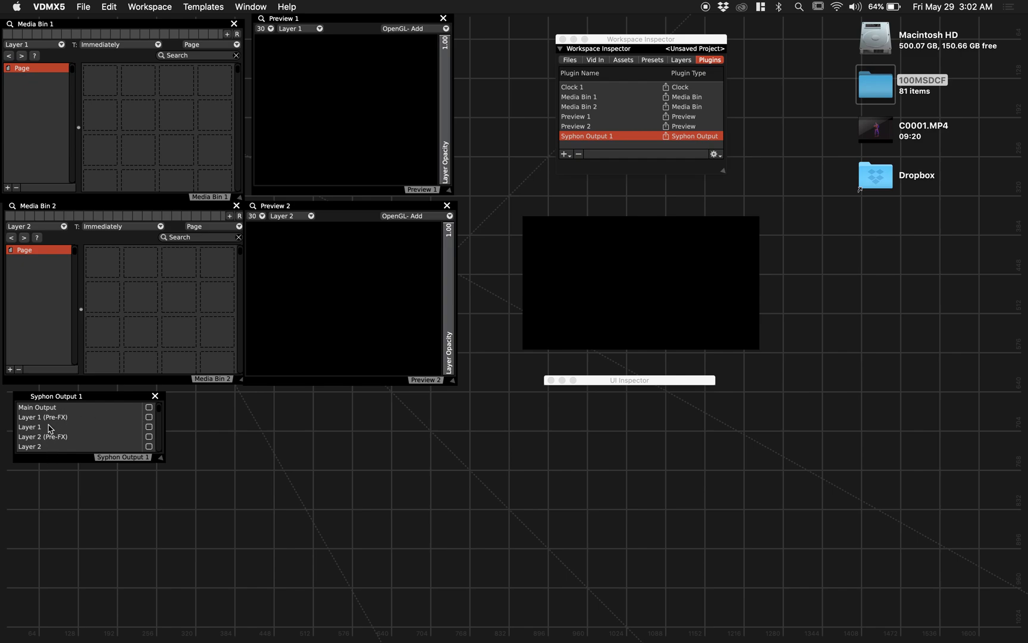
left_click(149, 407)
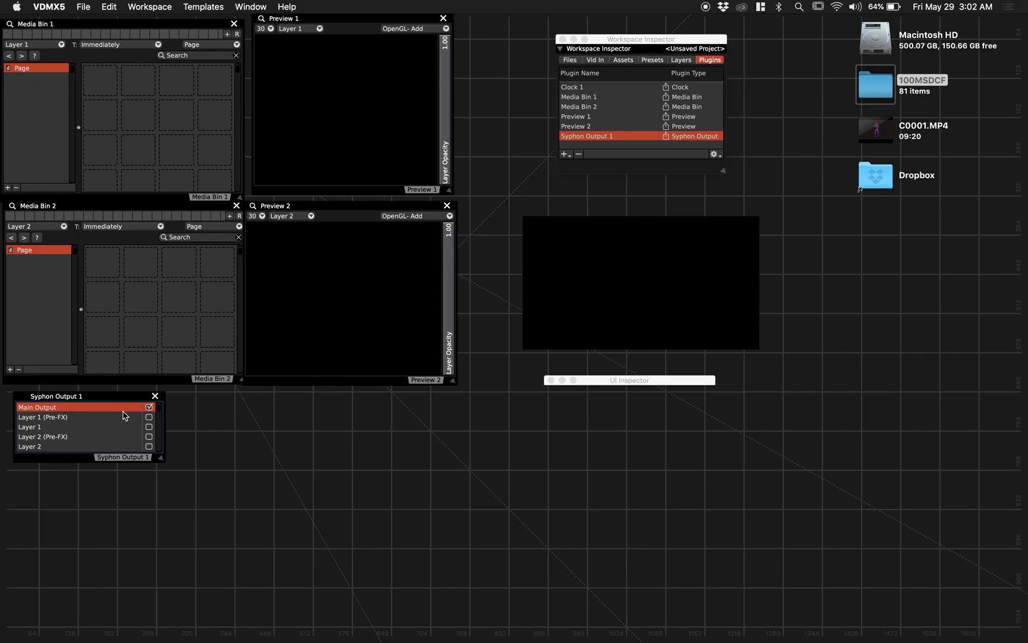
left_click(59, 418)
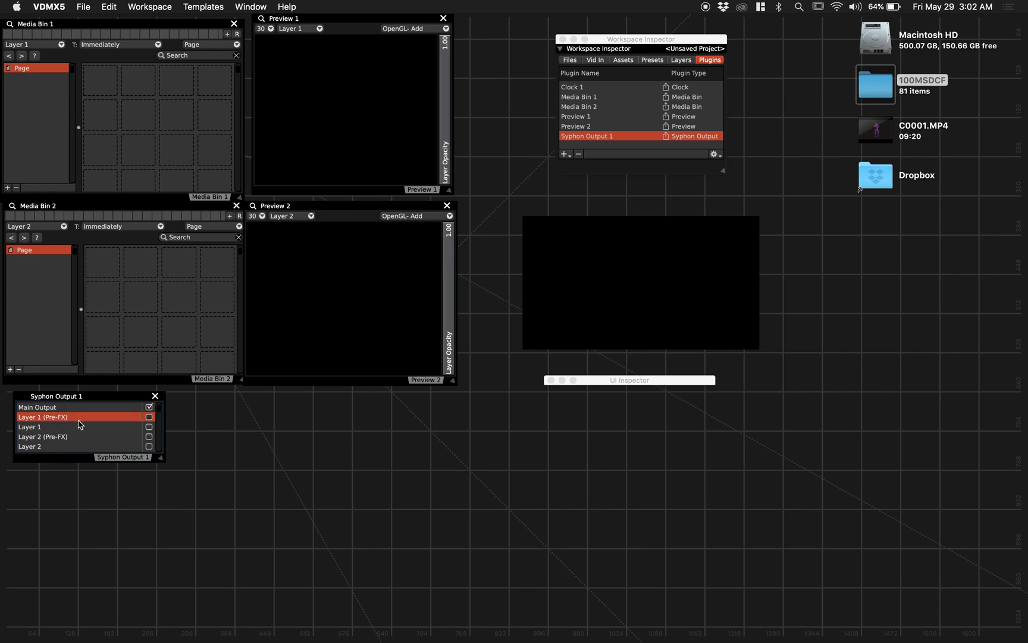
left_click(60, 428)
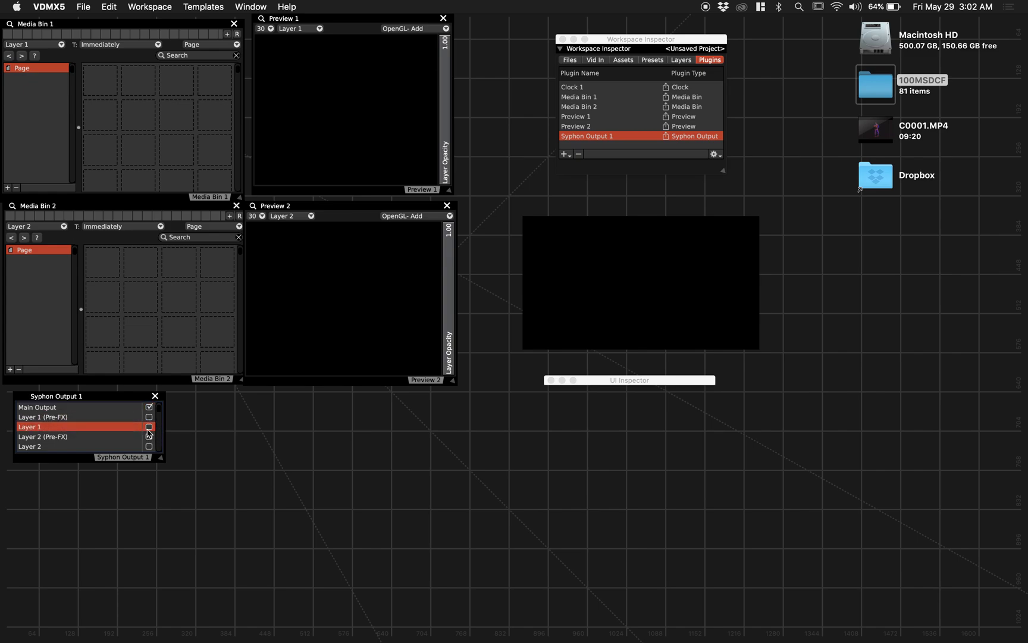
left_click(125, 438)
left_click(131, 448)
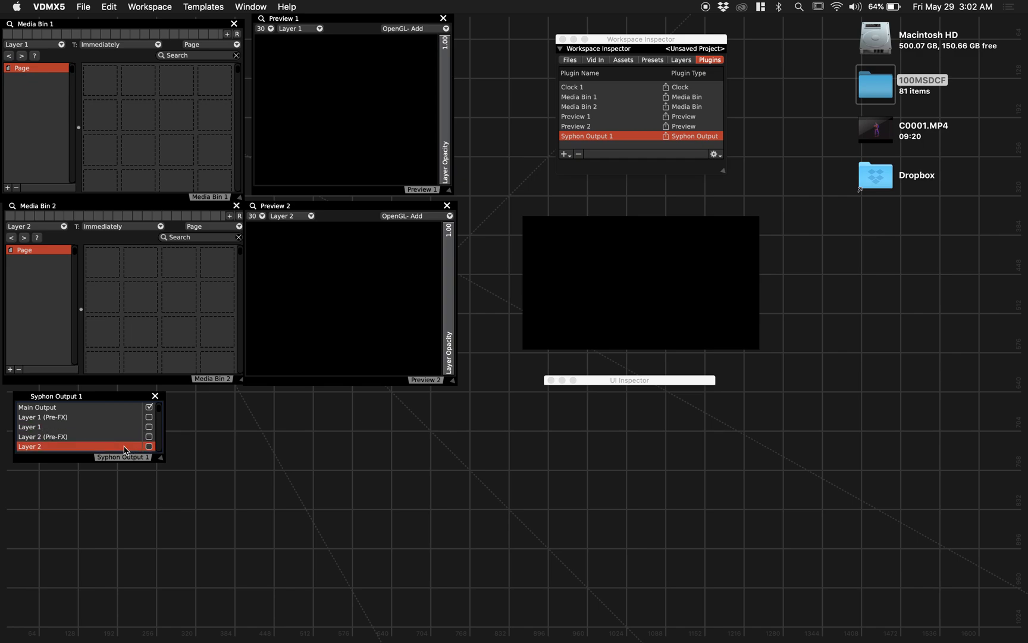
left_click(149, 428)
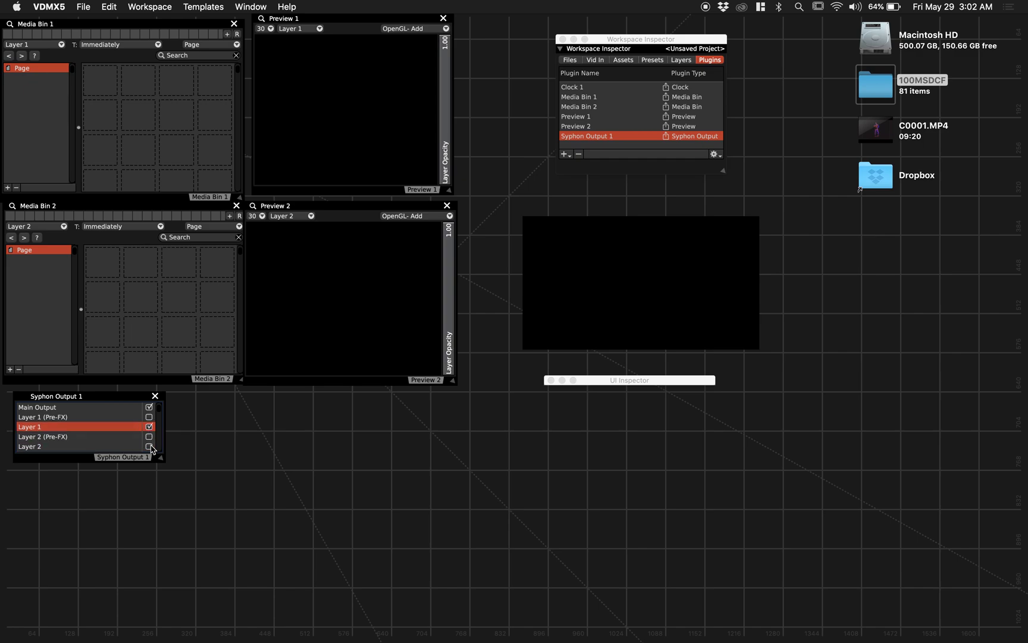
left_click(150, 446)
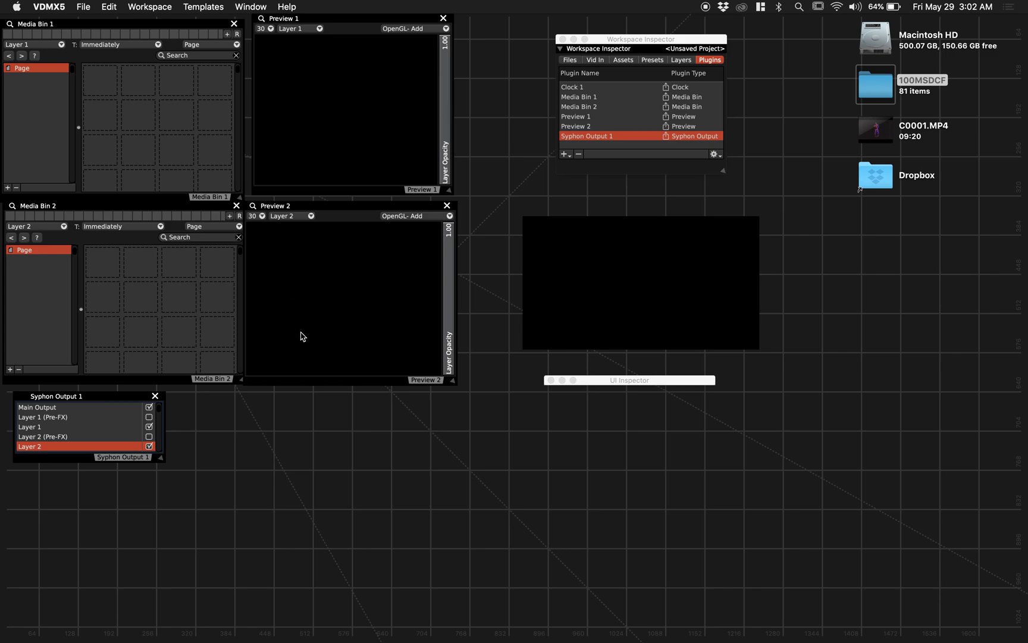
Check Lumen's video source list for the three VDMX5 Syphon feeds.
mouse_move(238, 625)
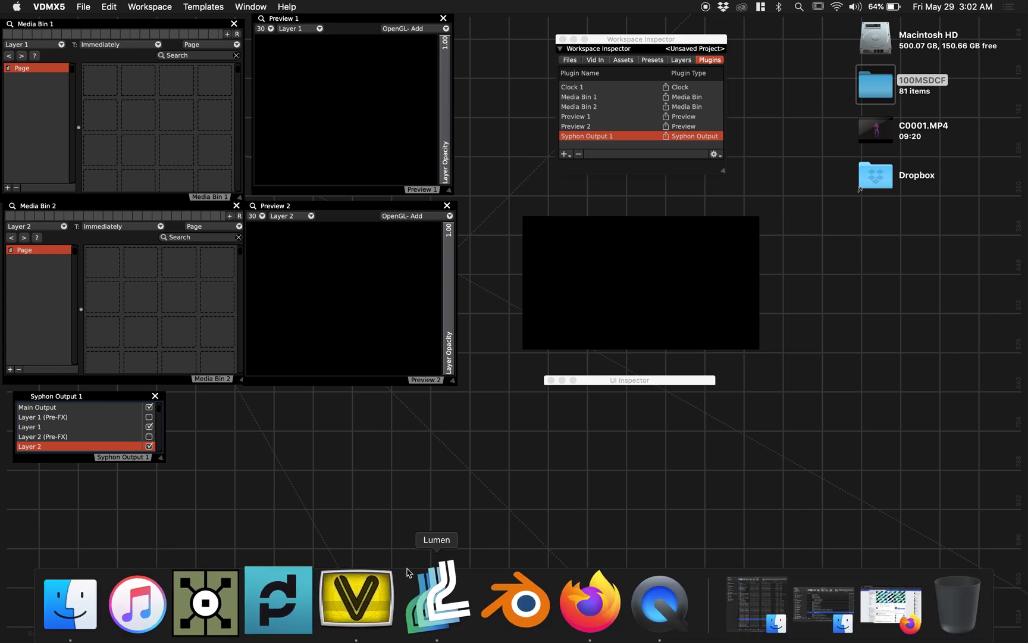
left_click(446, 598)
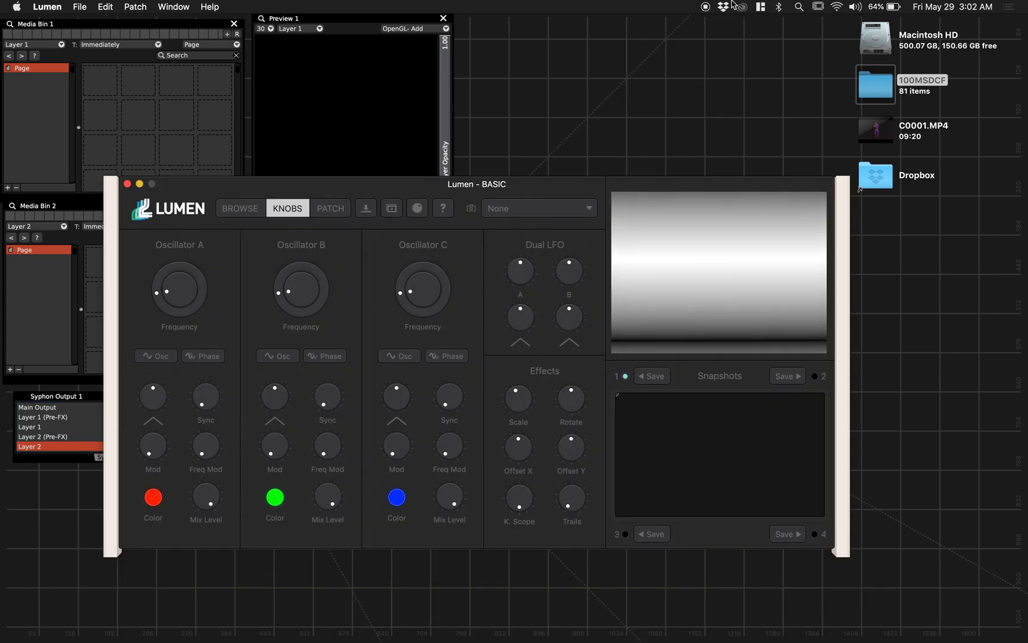
left_click(501, 208)
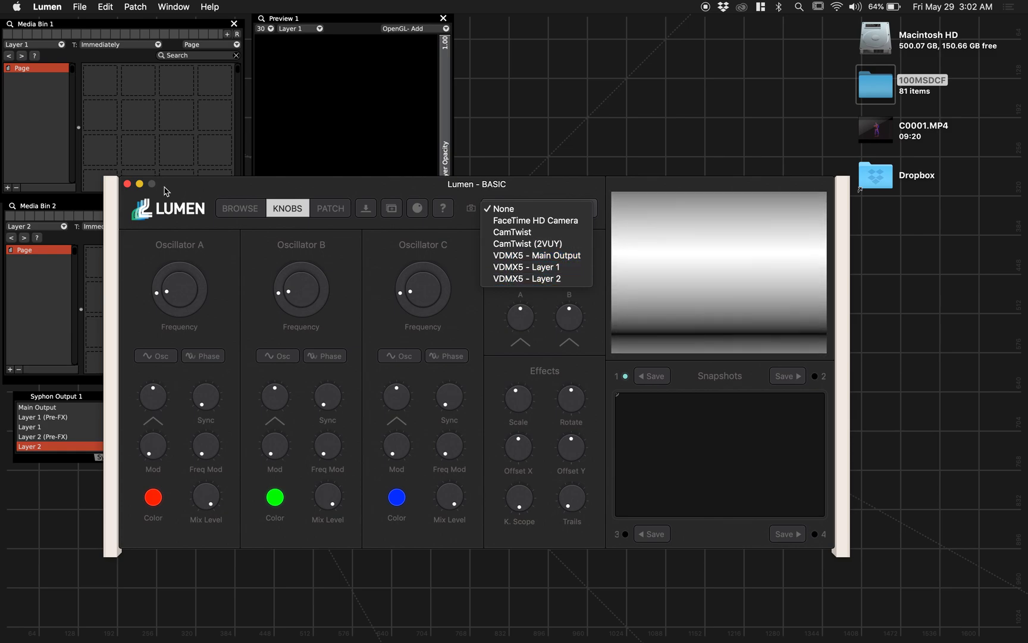
left_click_drag(157, 189, 185, 217)
Hide Lumen from its Dock menu to return to VDMX5.
mouse_move(474, 634)
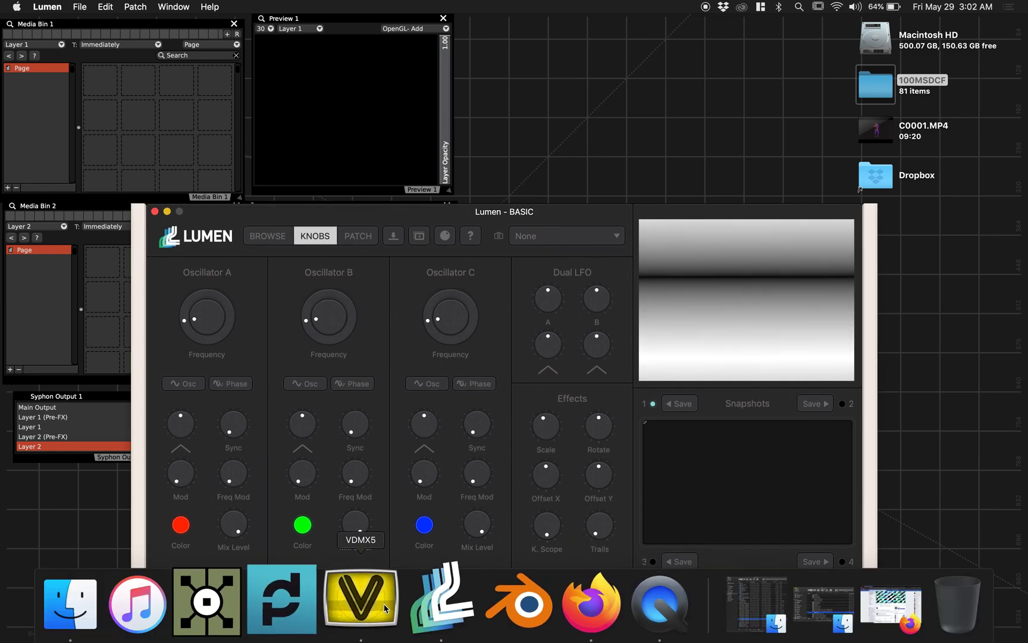
right_click(432, 598)
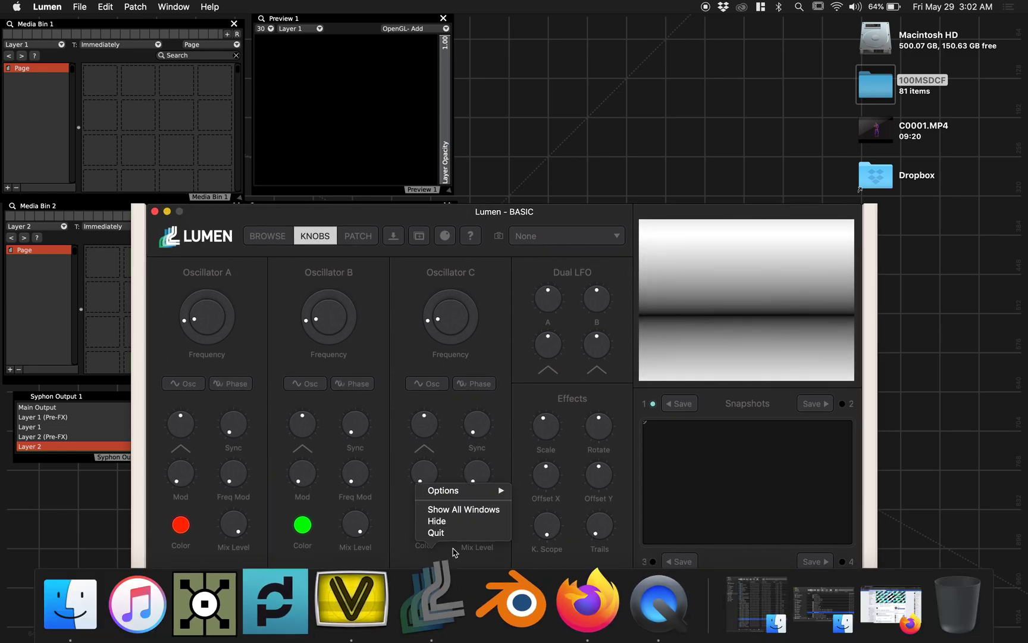
left_click(446, 522)
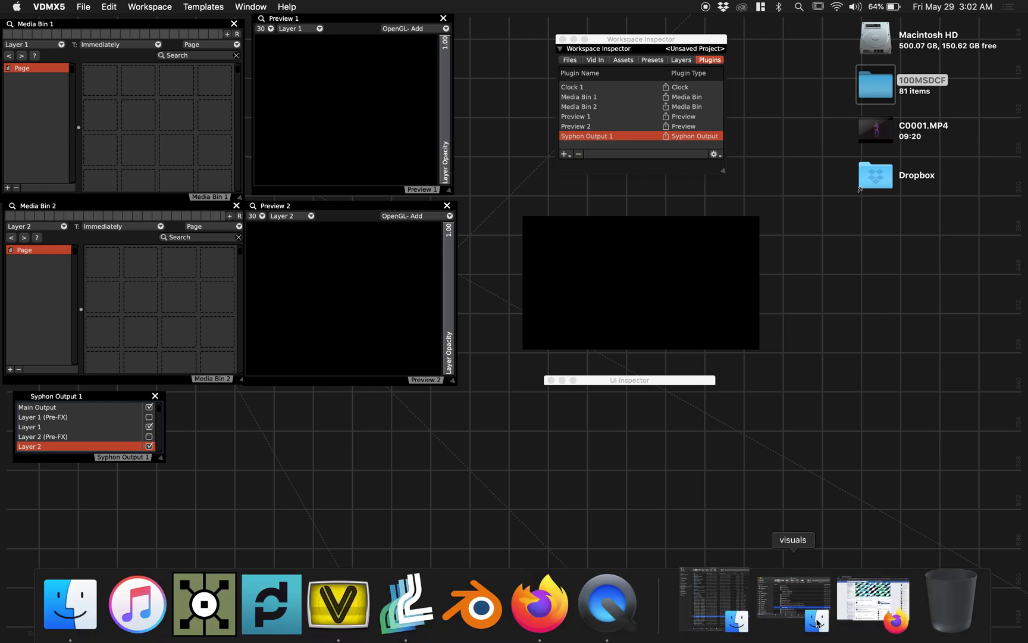
Drag damn.mov from the visuals Finder window into Media Bin 1's first slot.
left_click(818, 623)
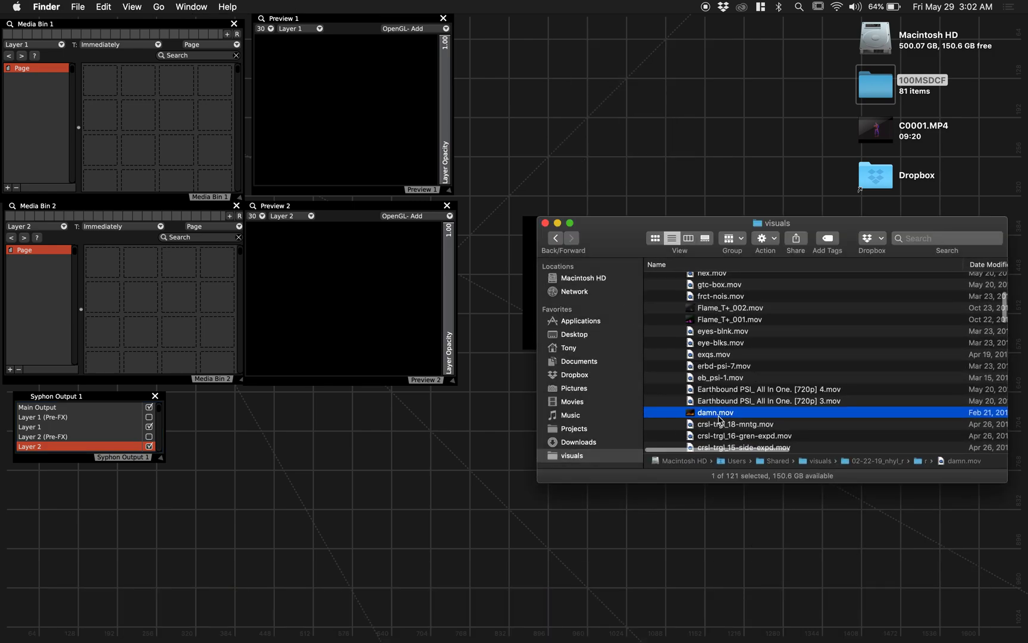
left_click_drag(720, 420, 93, 83)
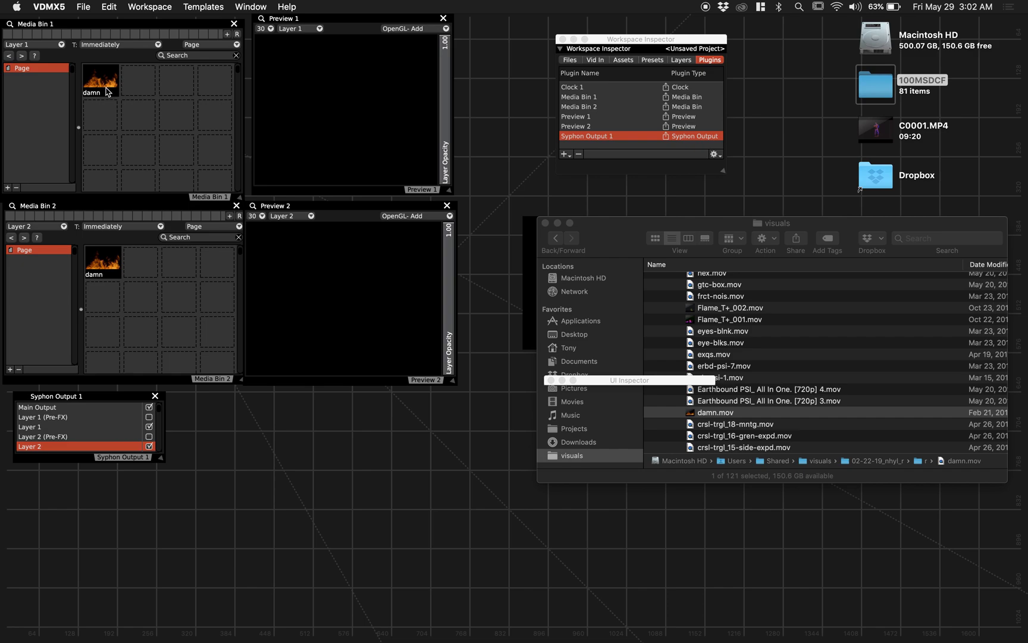
left_click(107, 91)
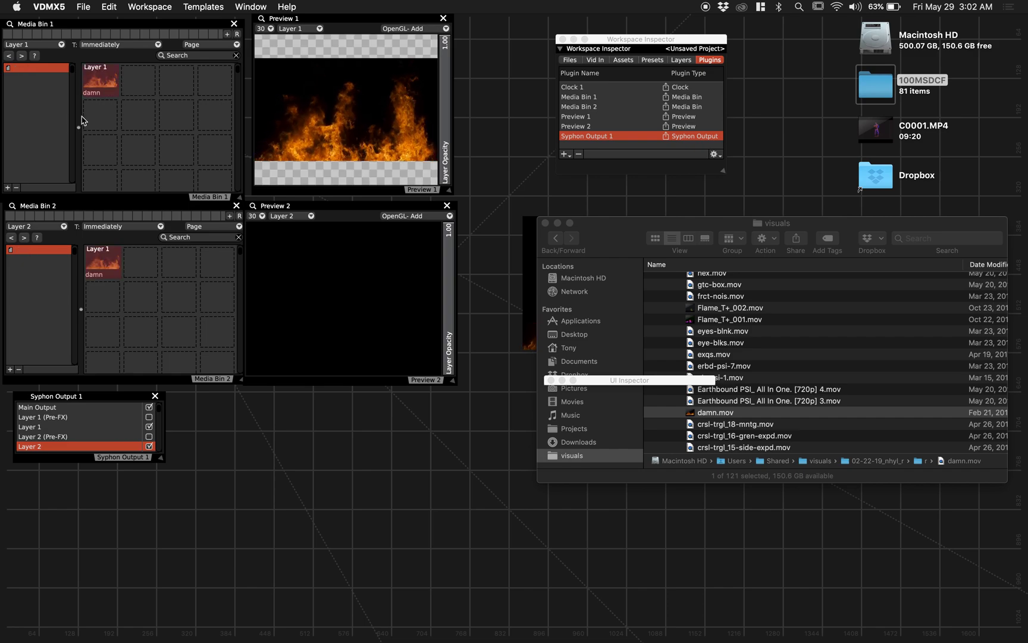
Minimize the visuals Finder window, leaving the damn flame clip playing.
left_click(558, 223)
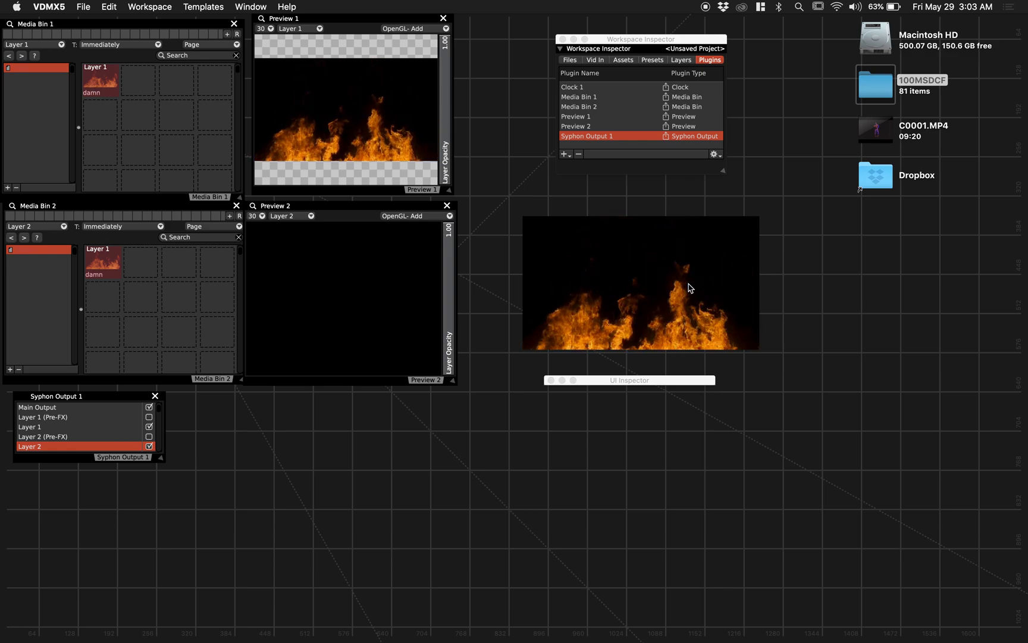
mouse_move(685, 640)
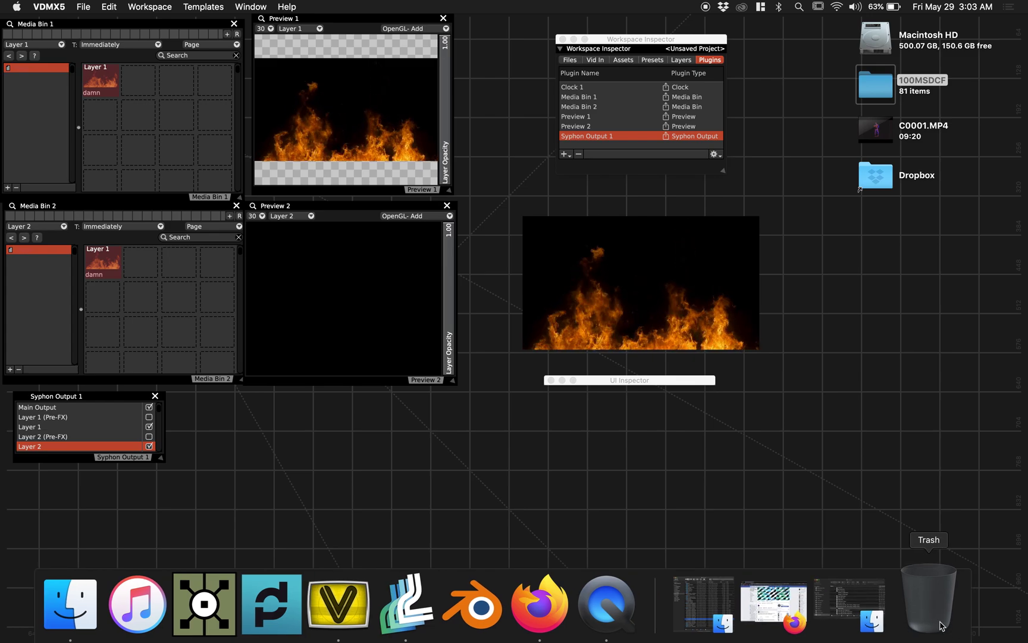
Set Lumen's source to 'VDMX5 - Layer 1' and feed it into Oscillators A, B and C.
left_click(424, 601)
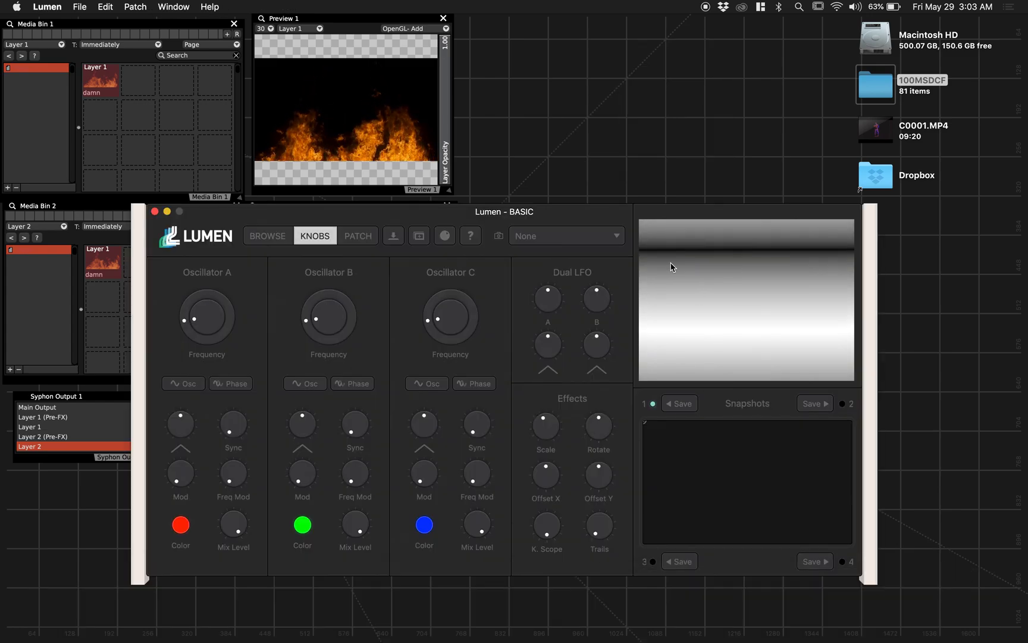
left_click(573, 236)
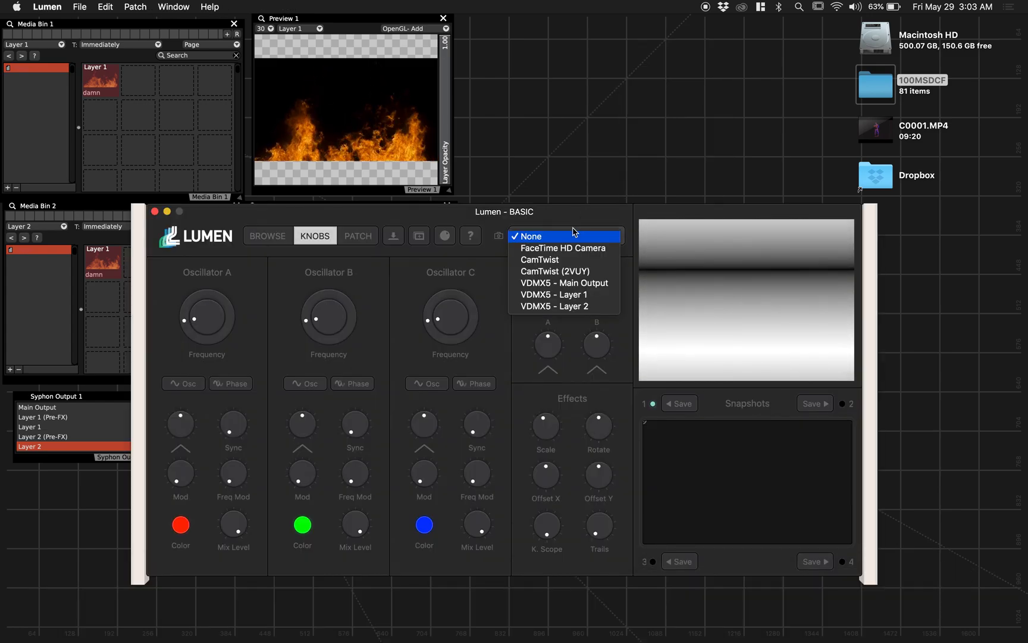
left_click(575, 296)
left_click(183, 383)
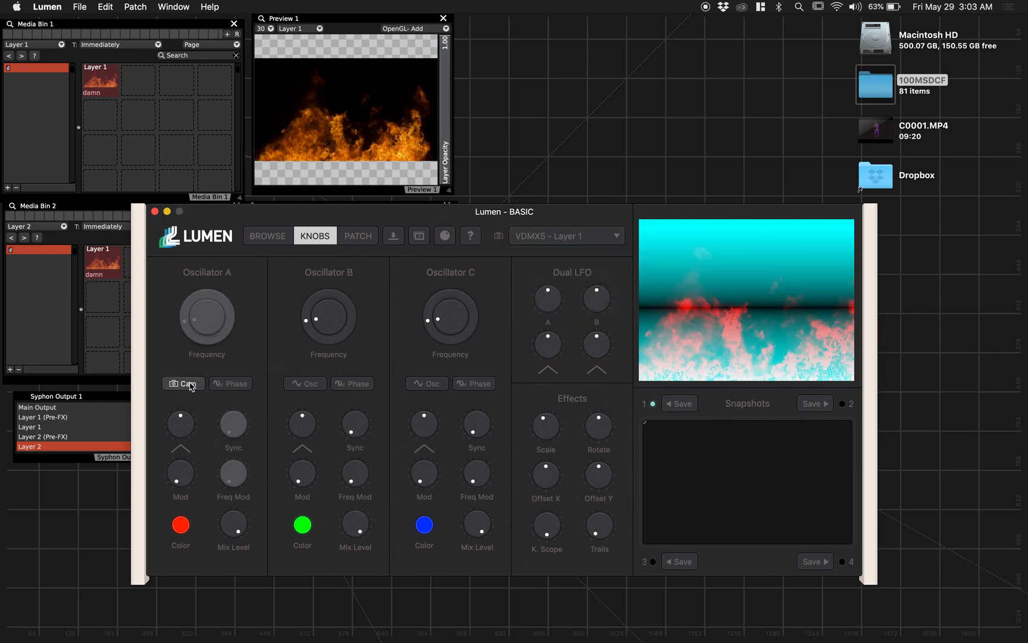
left_click(326, 386)
left_click(425, 386)
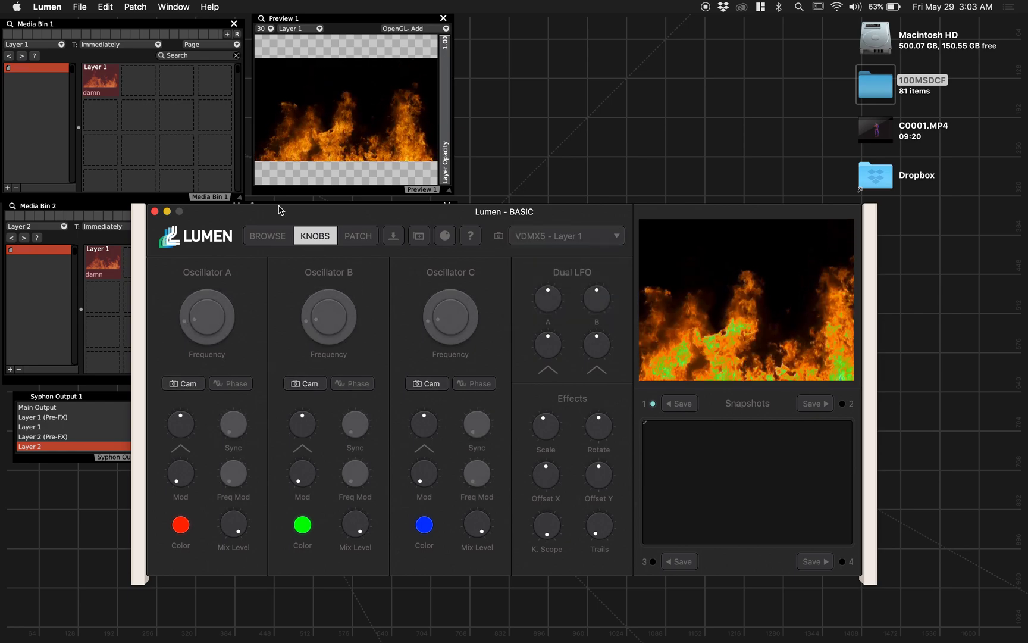
Move the Lumen window aside, then put Lumen away from its Dock menu.
left_click_drag(280, 209, 348, 170)
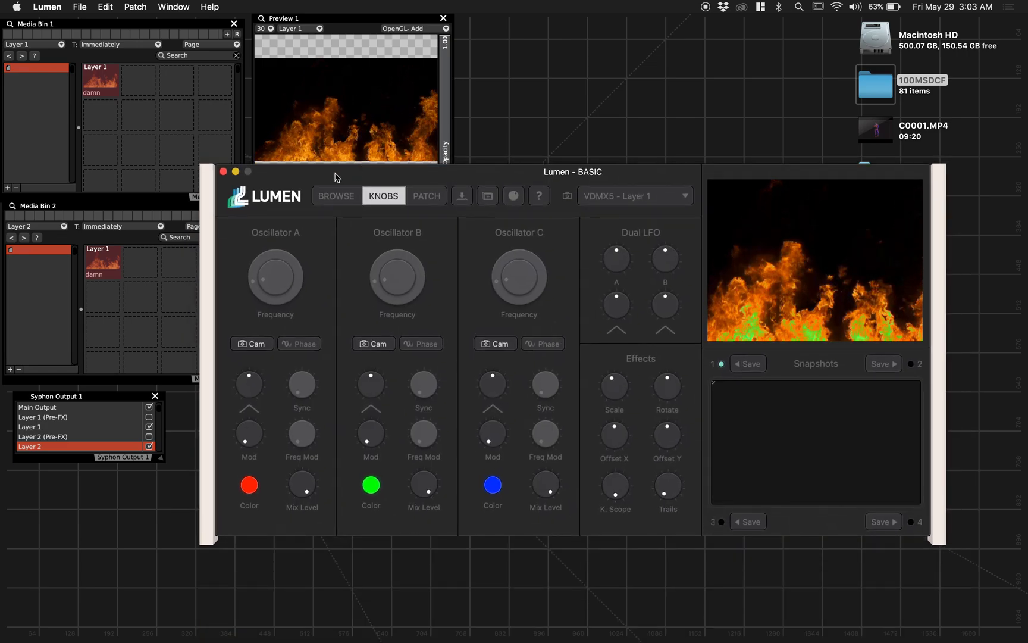
left_click(3, 213)
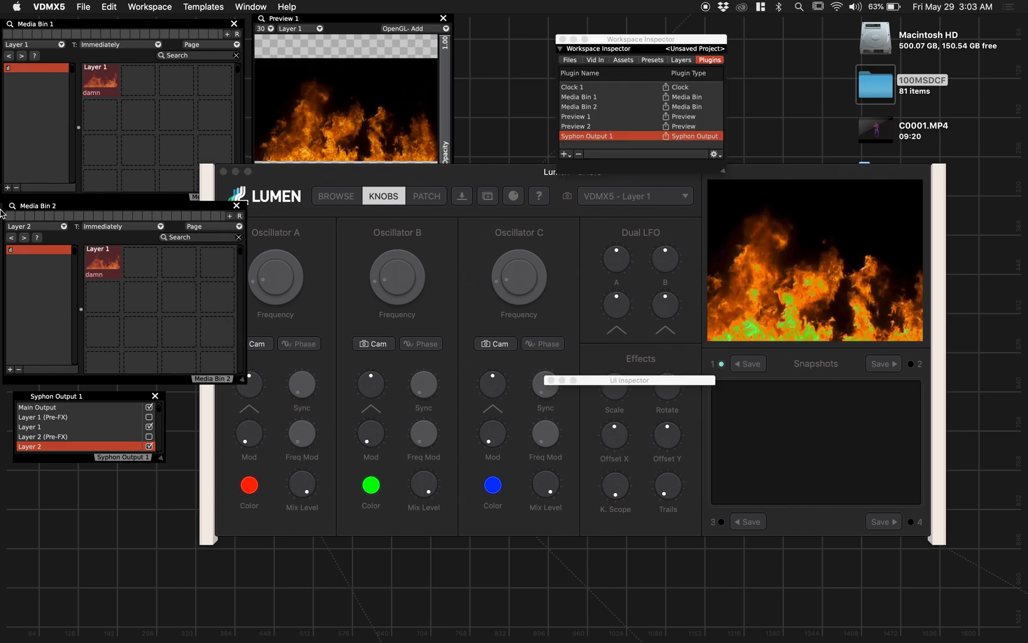
mouse_move(563, 601)
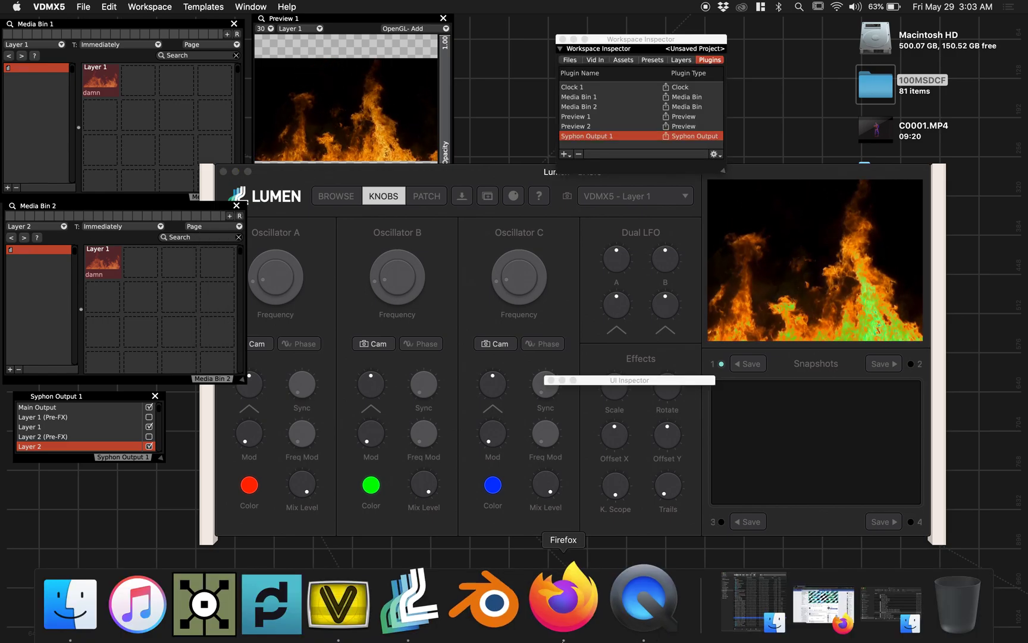
right_click(410, 601)
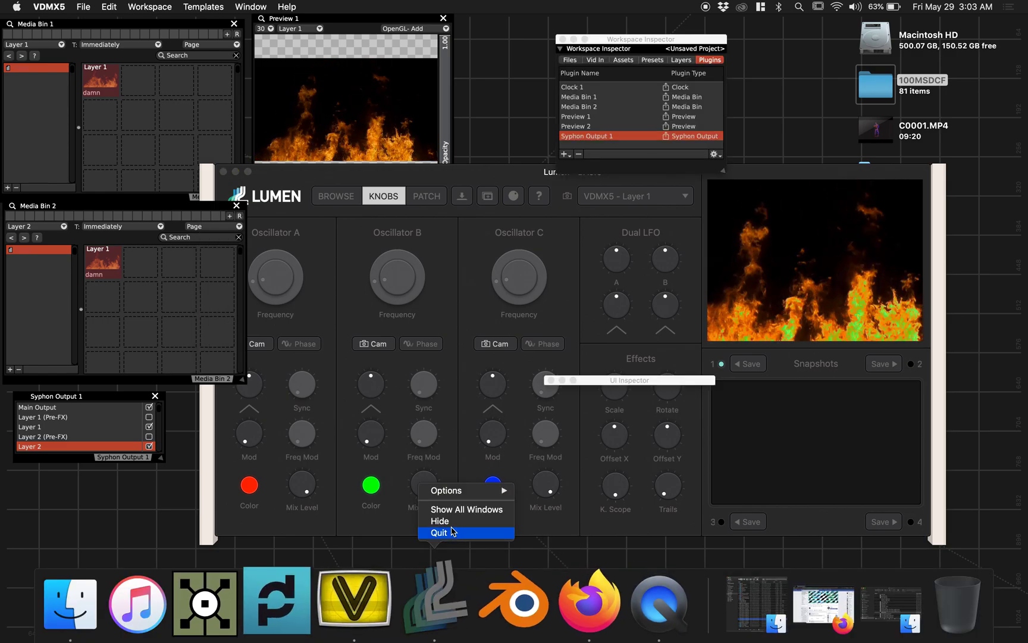
left_click(453, 531)
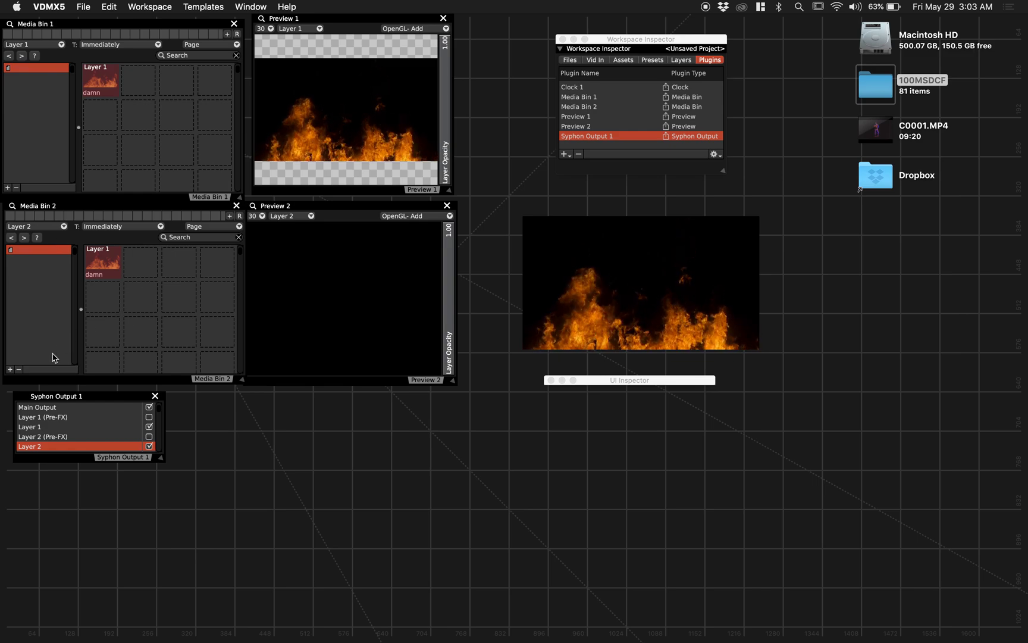
Create an empty Page 1 below Media Bin 2's original Page and select it.
left_click(9, 369)
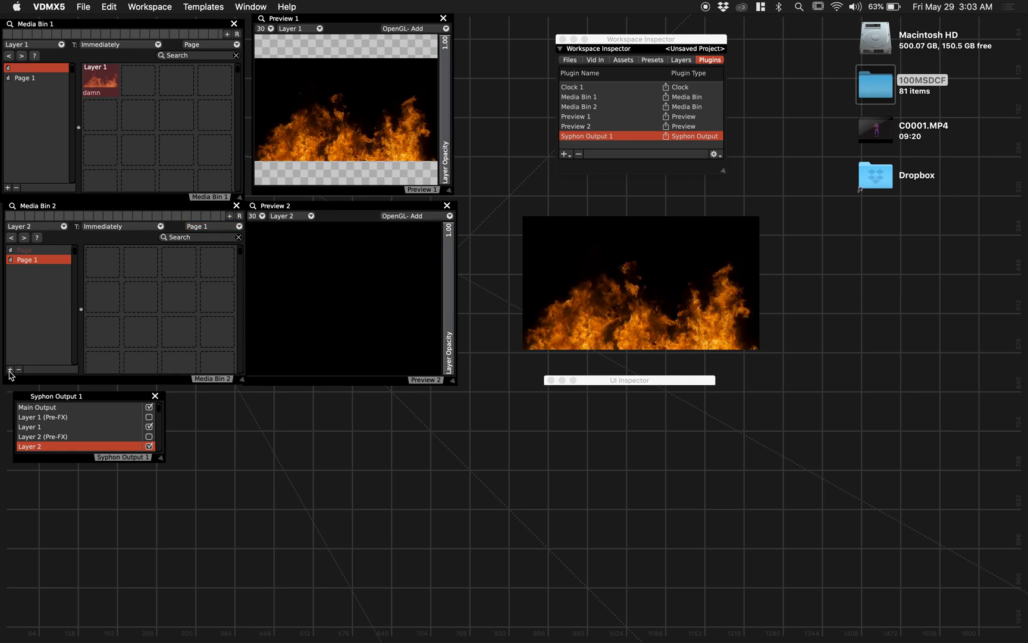
left_click(27, 250)
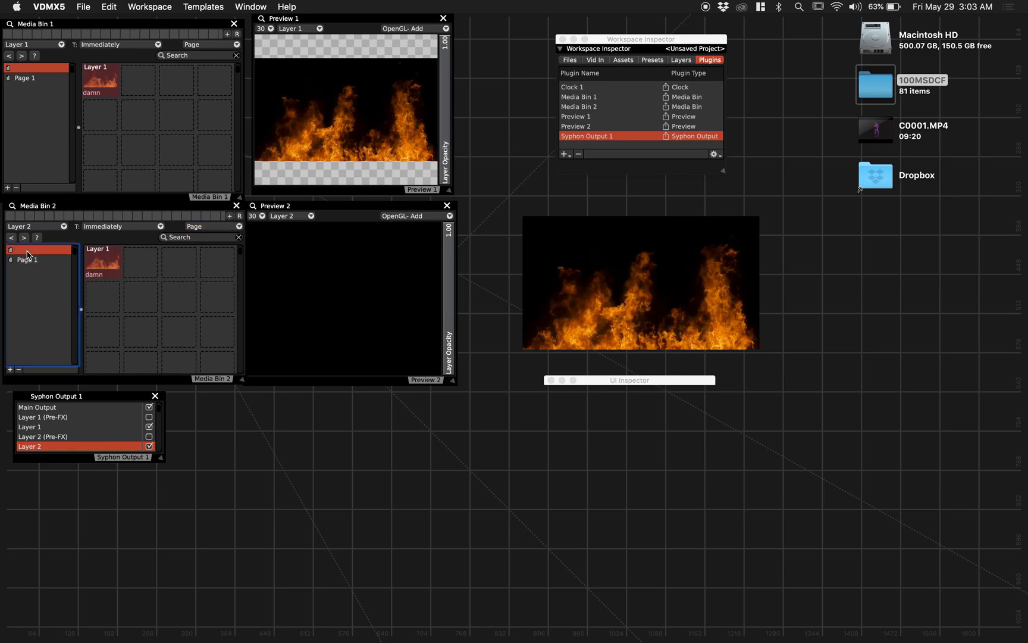
left_click(28, 260)
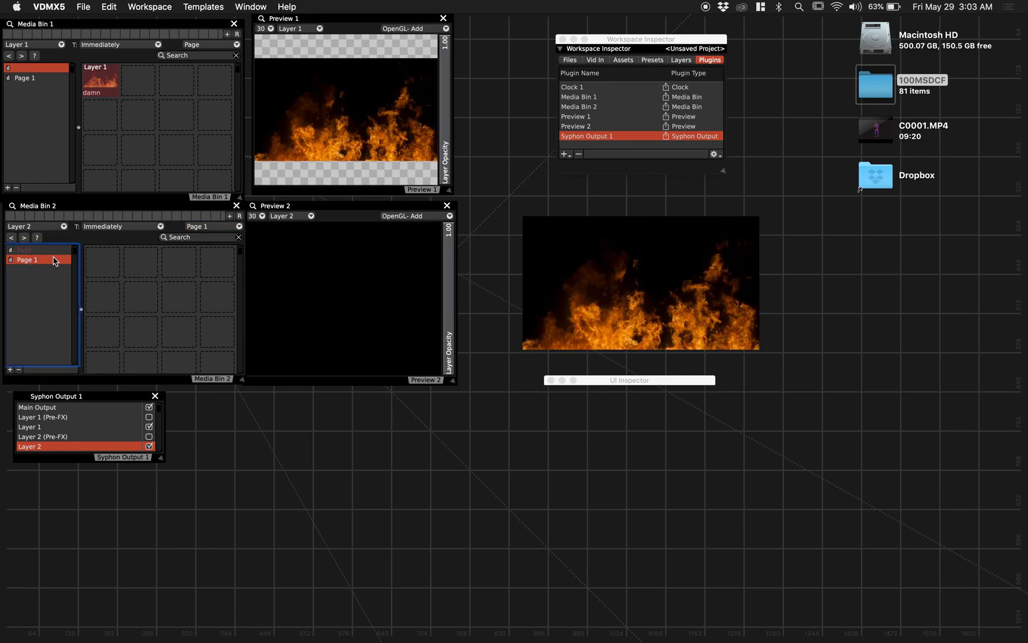
right_click(87, 265)
Add the Syphon 'Lumen-Main Output' clip to Media Bin 2 Page 1 and play it on Layer 2.
mouse_move(244, 488)
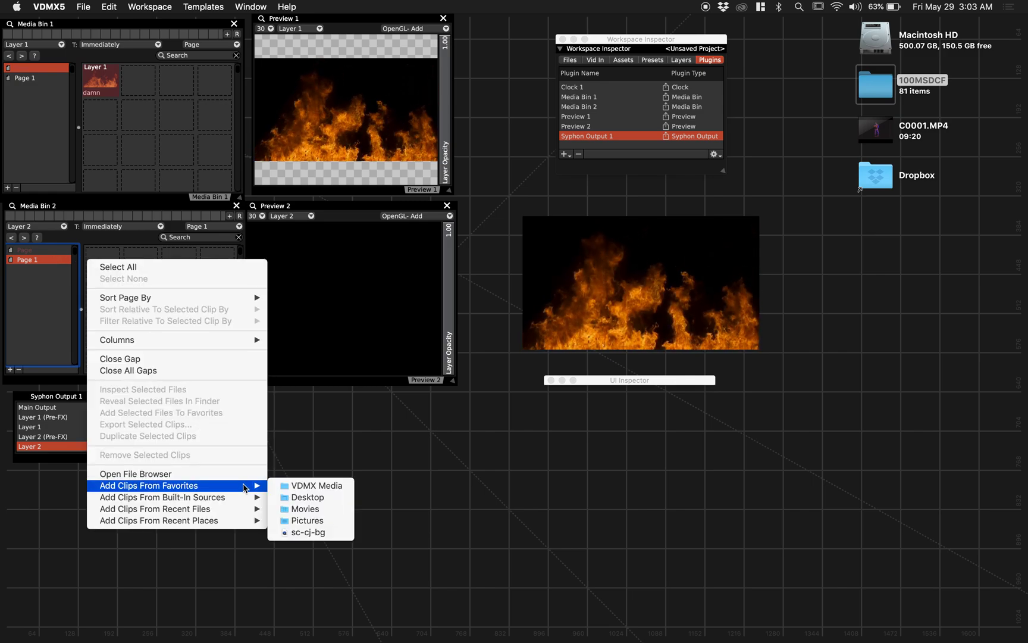
mouse_move(246, 500)
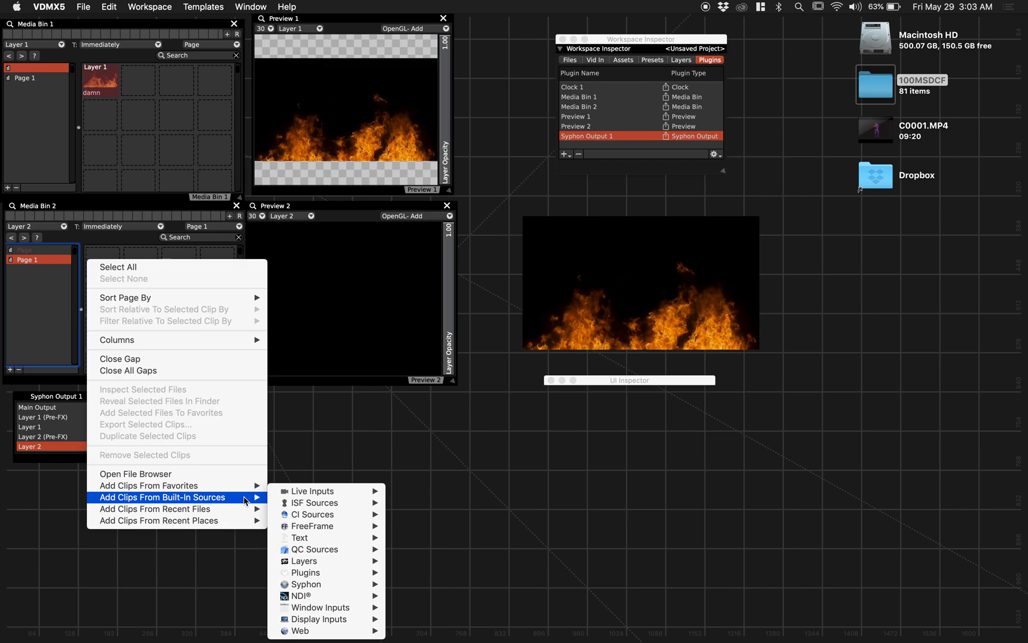
mouse_move(342, 595)
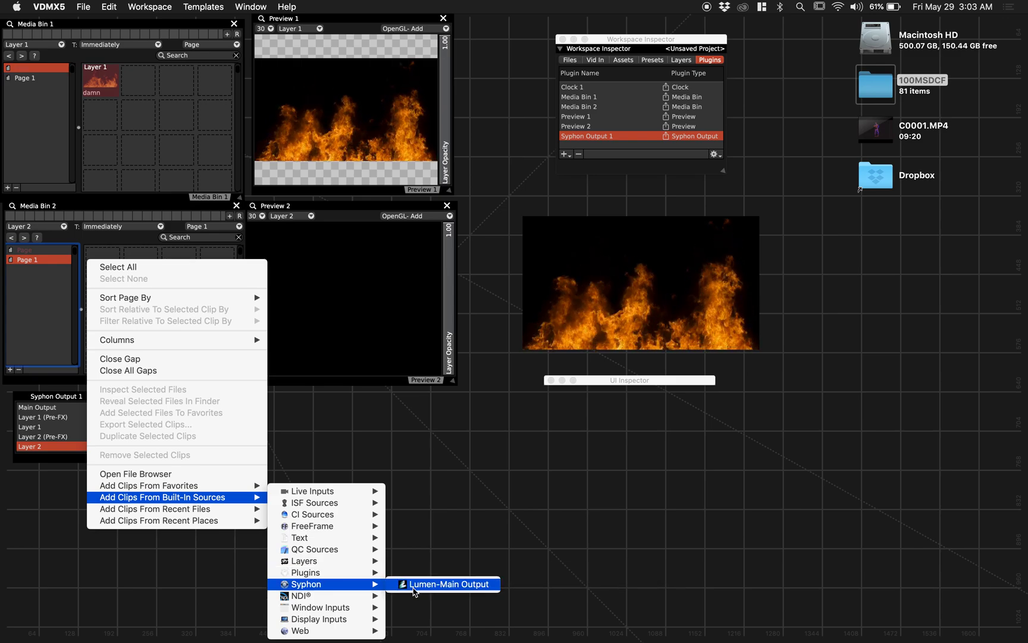
left_click(414, 589)
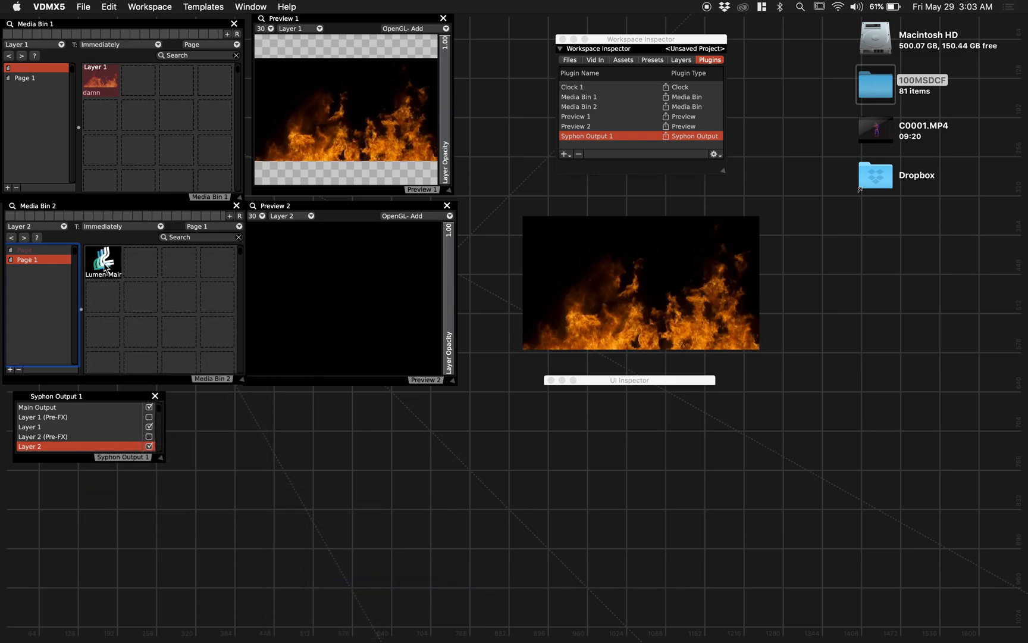
left_click(104, 261)
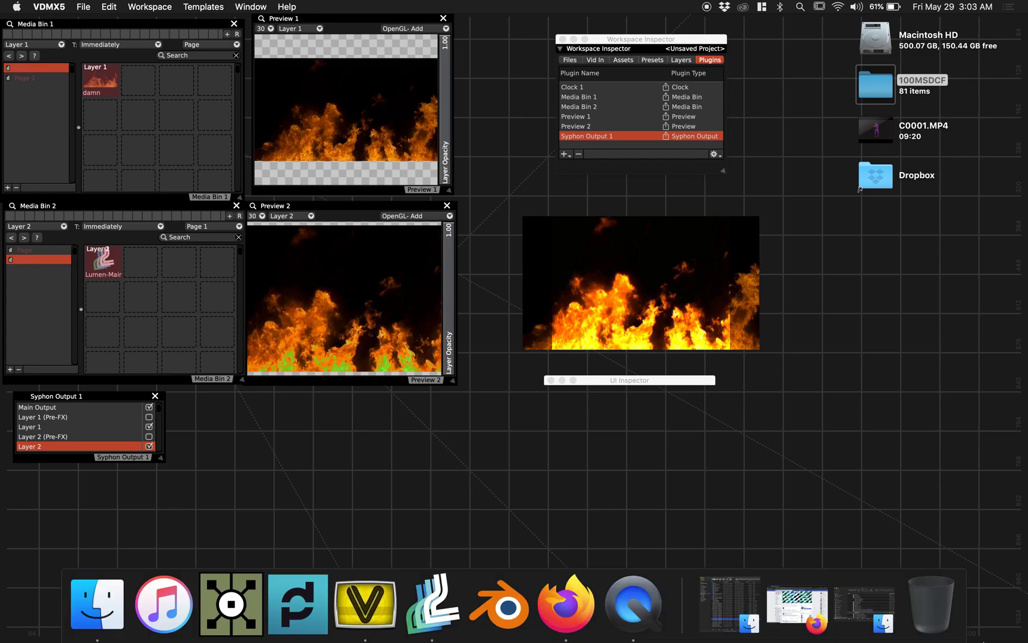
Switch Lumen's Oscillator A back to its own oscillator and move the Lumen window down to uncover the output.
left_click(420, 592)
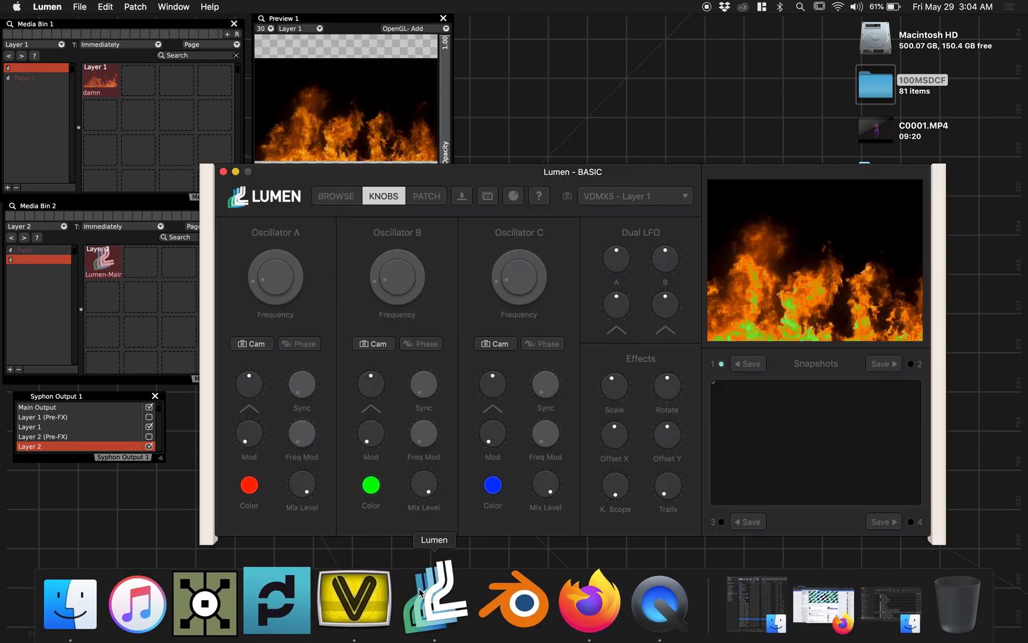
left_click_drag(326, 177, 569, 238)
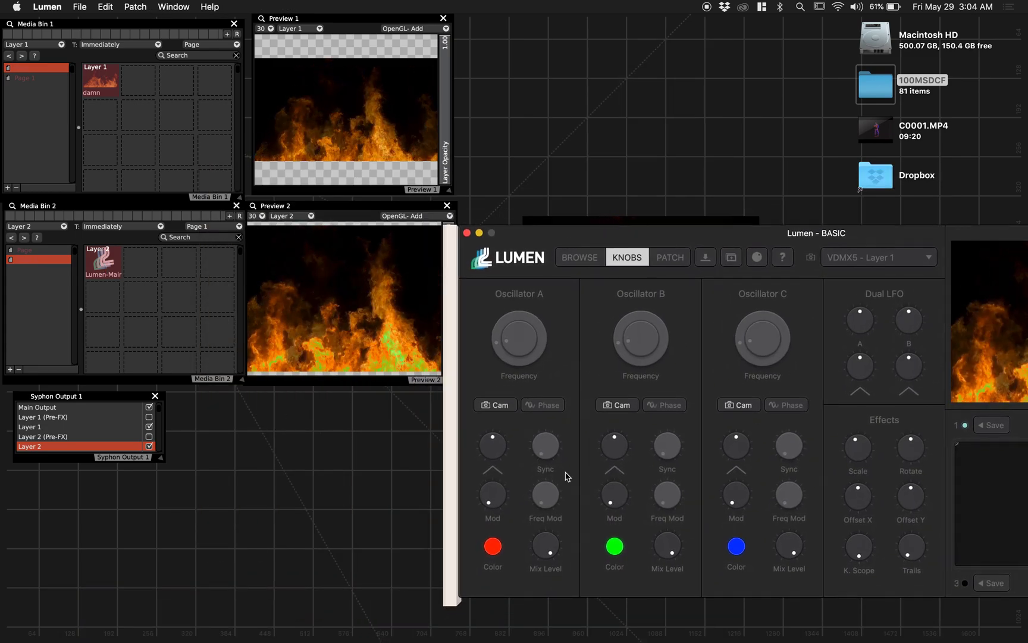
left_click(495, 404)
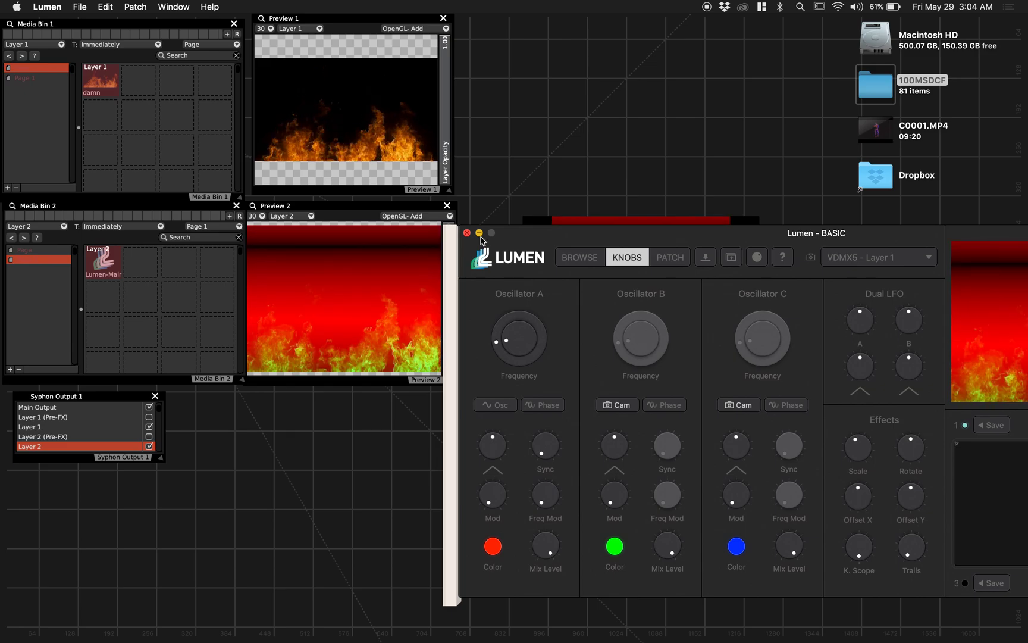
left_click_drag(485, 233, 381, 504)
Add a Movie Recorder plugin via Workspace Inspector > Plugins and drag its window below Media Bin 2.
left_click(567, 155)
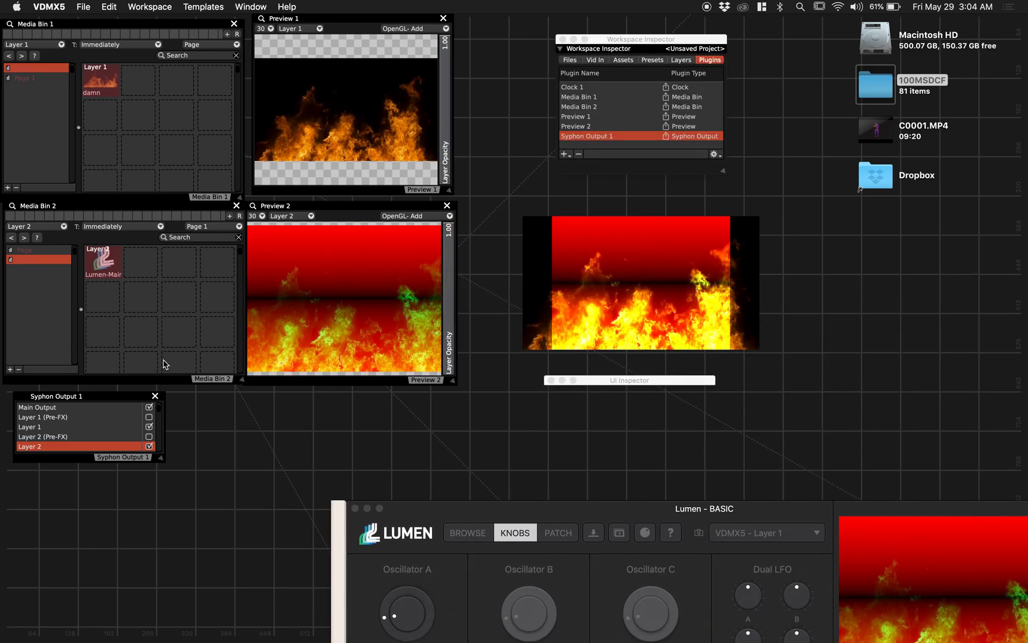
left_click(567, 156)
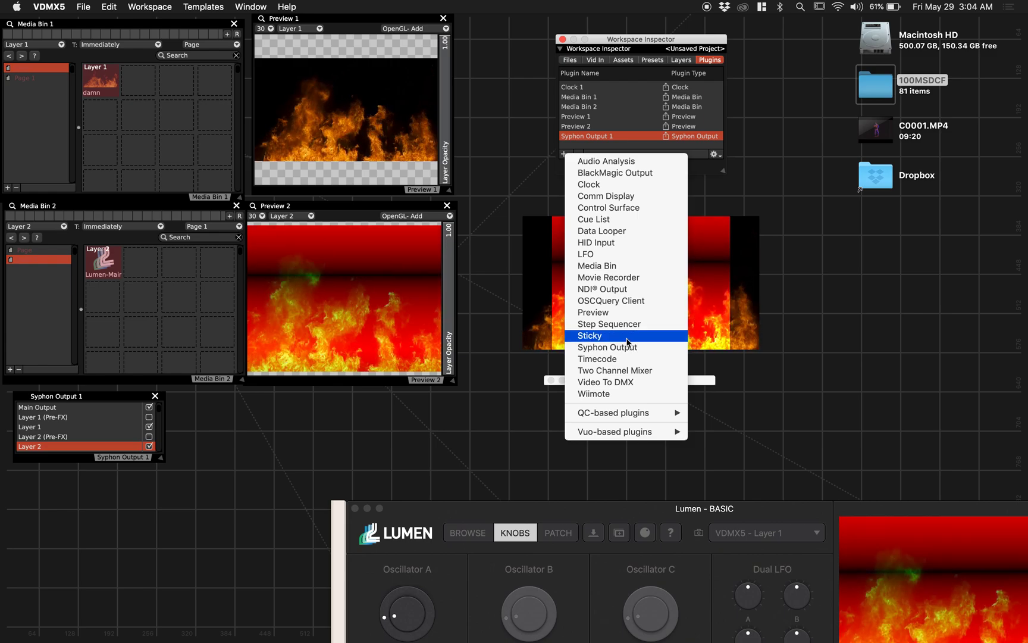
left_click(633, 277)
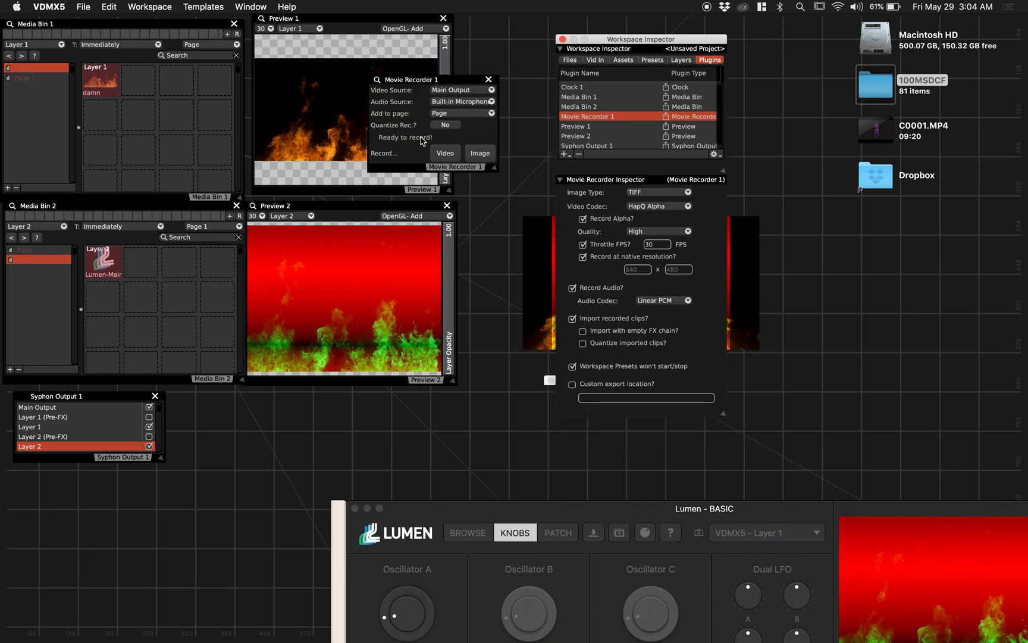
left_click_drag(468, 74, 258, 401)
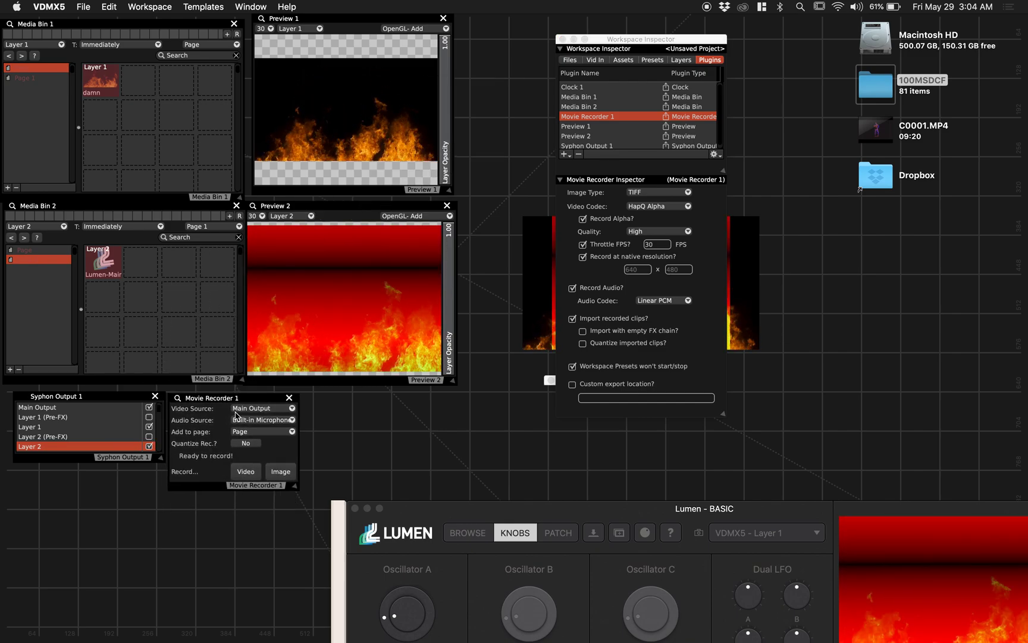
Set Movie Recorder 1's Video Source to Layer 2, leaving Add to page on Page.
left_click(248, 413)
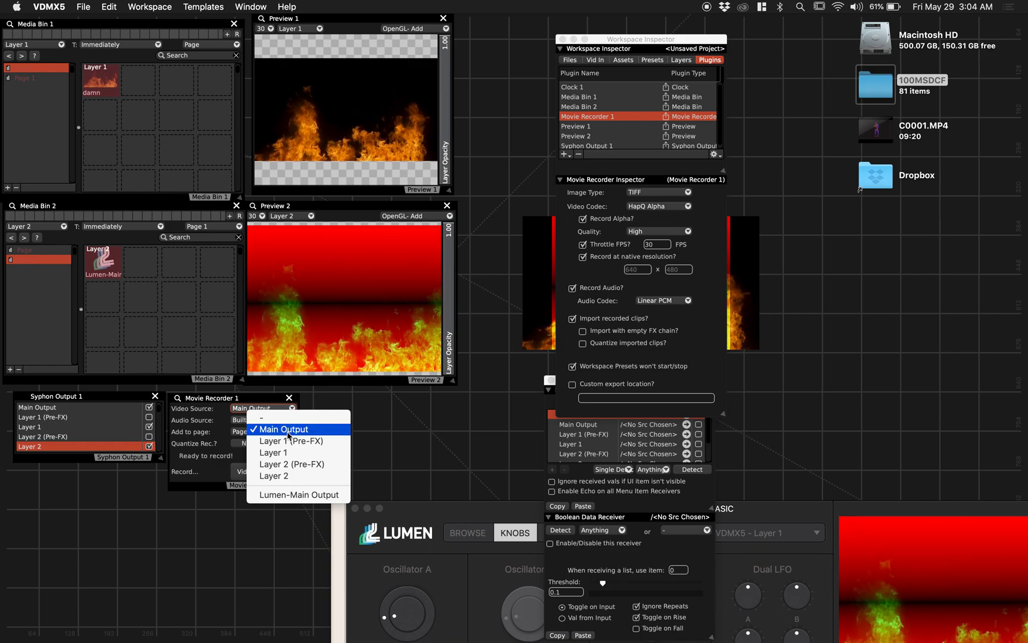
left_click(295, 477)
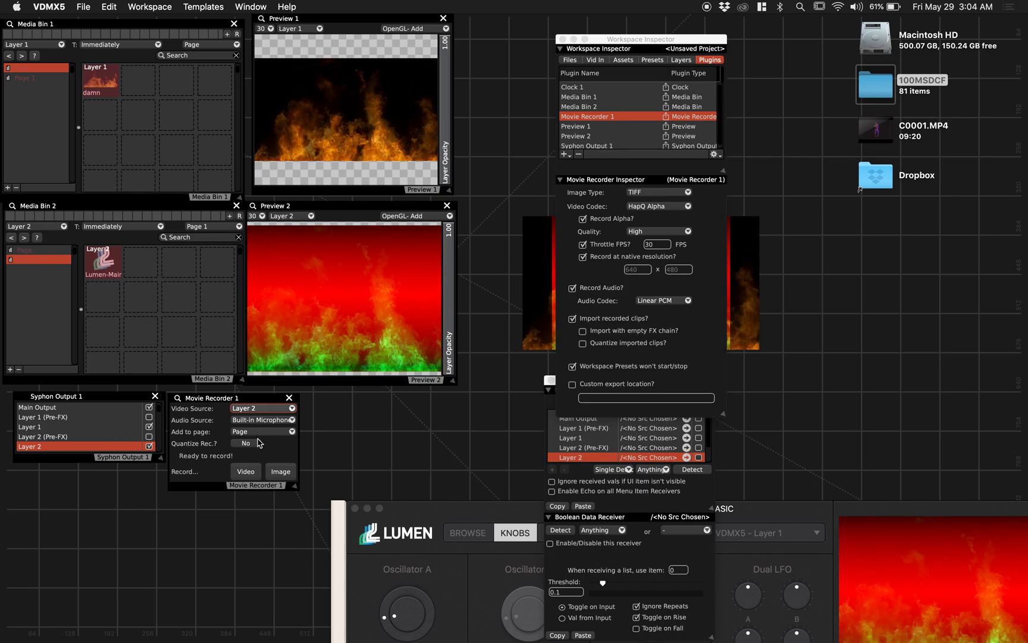
left_click(260, 433)
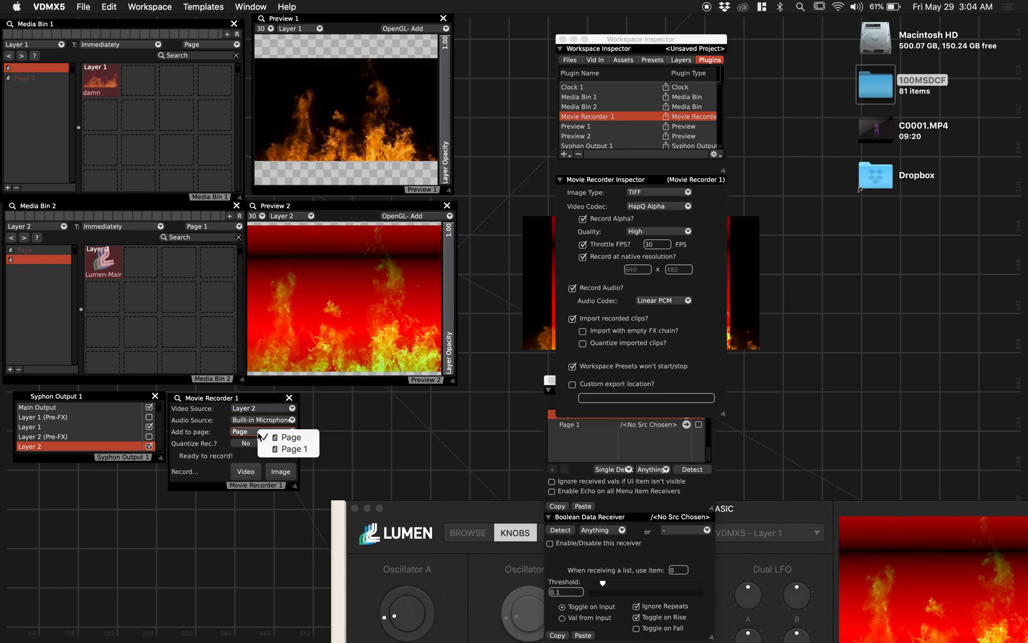
left_click(252, 437)
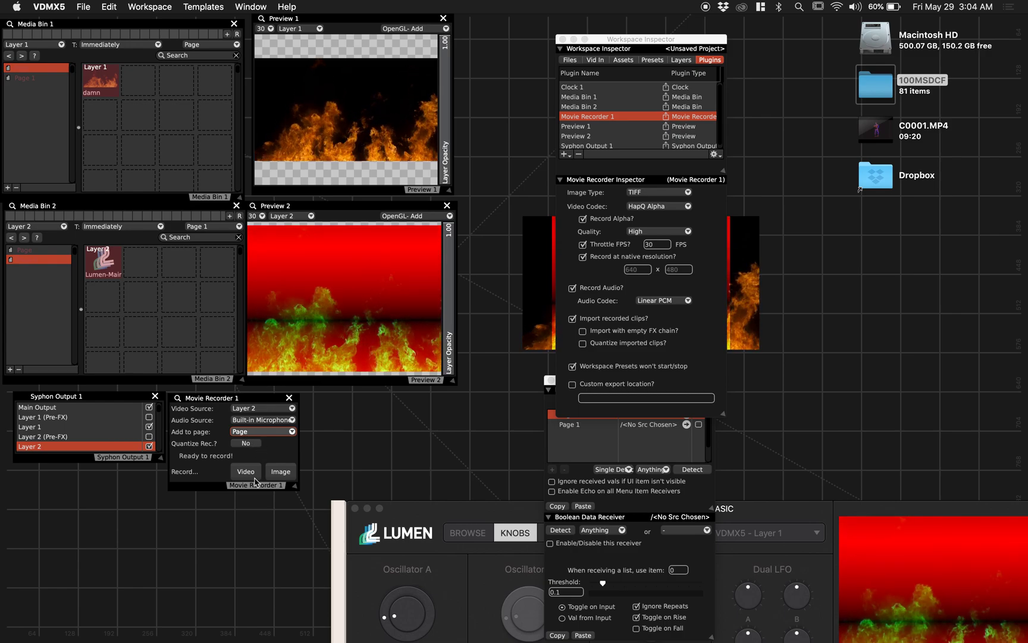
Try recording Layer 2 video twice, dismissing the unwritable export folder error each time.
left_click_drag(402, 510, 397, 398)
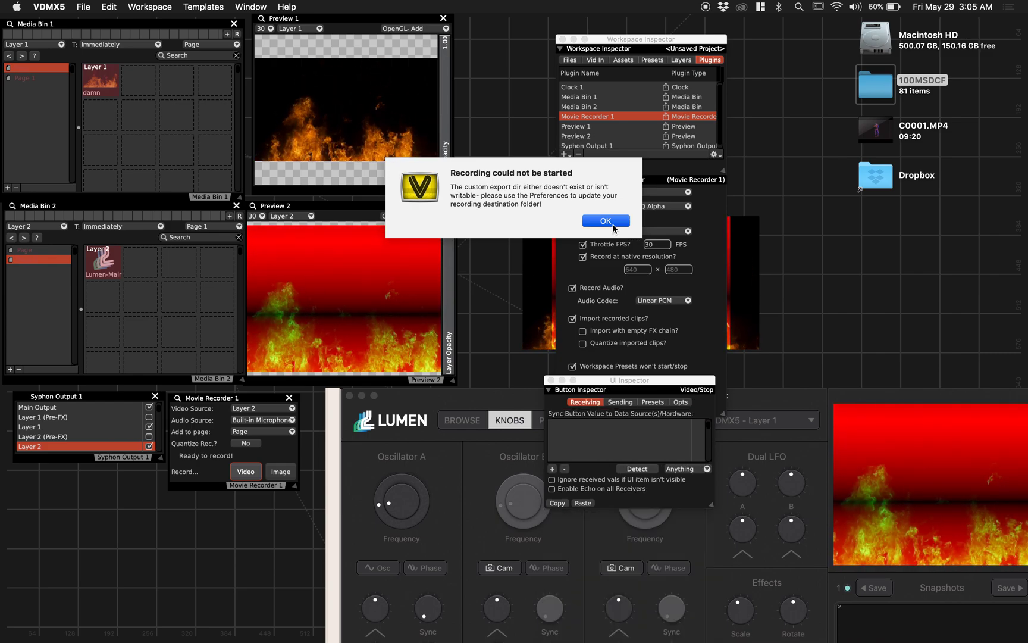
left_click(606, 221)
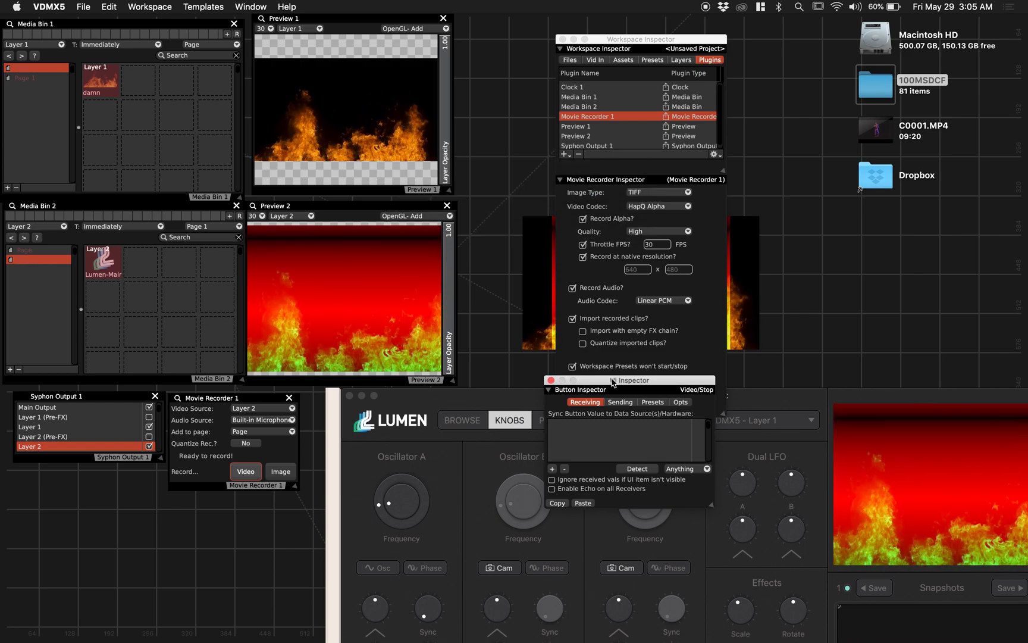
left_click_drag(613, 382, 795, 284)
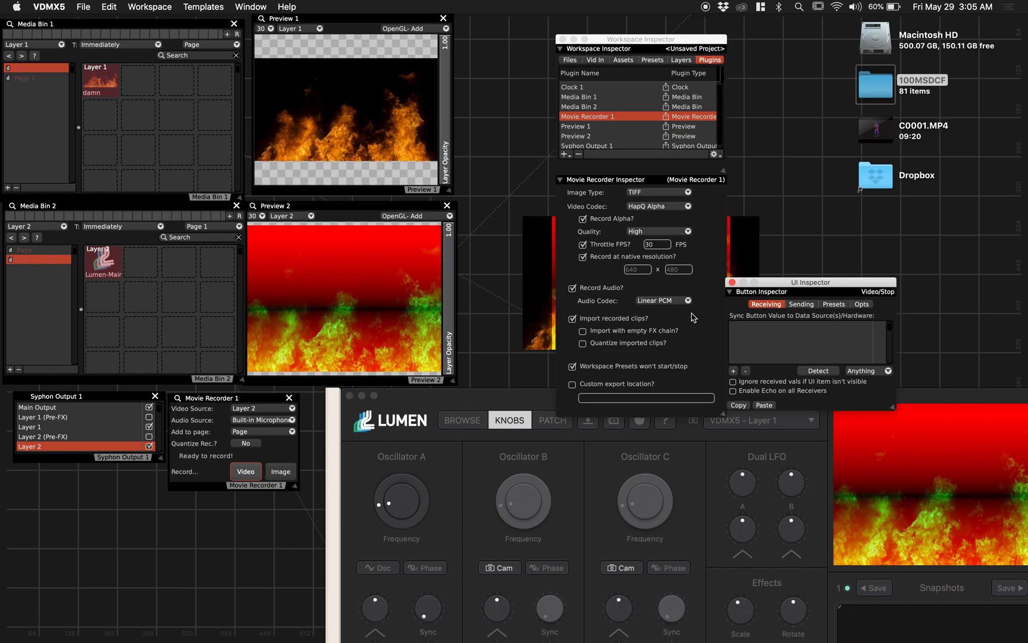
left_click(247, 473)
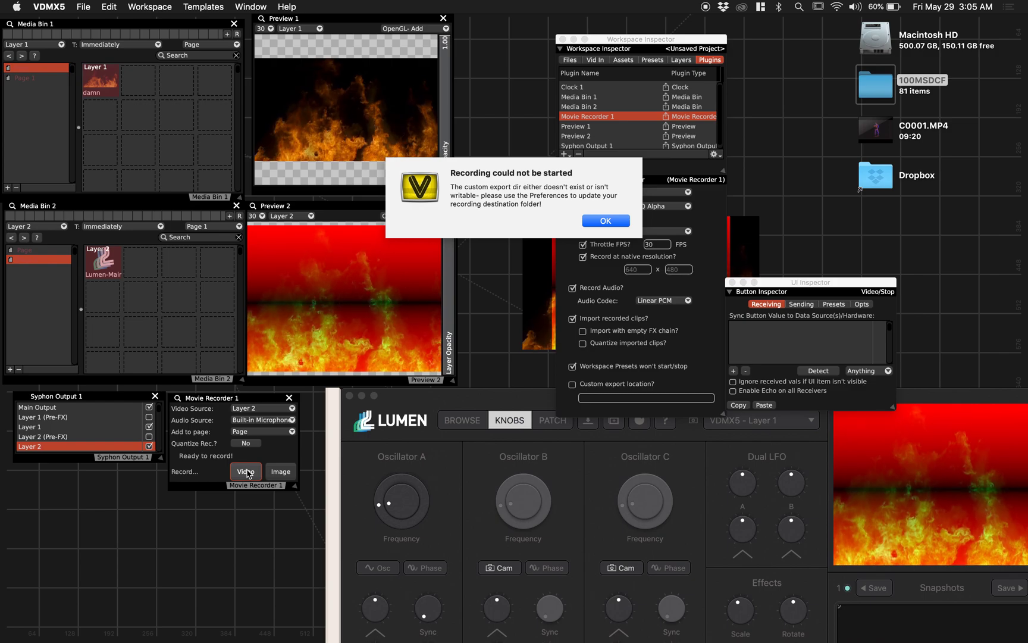
left_click(593, 226)
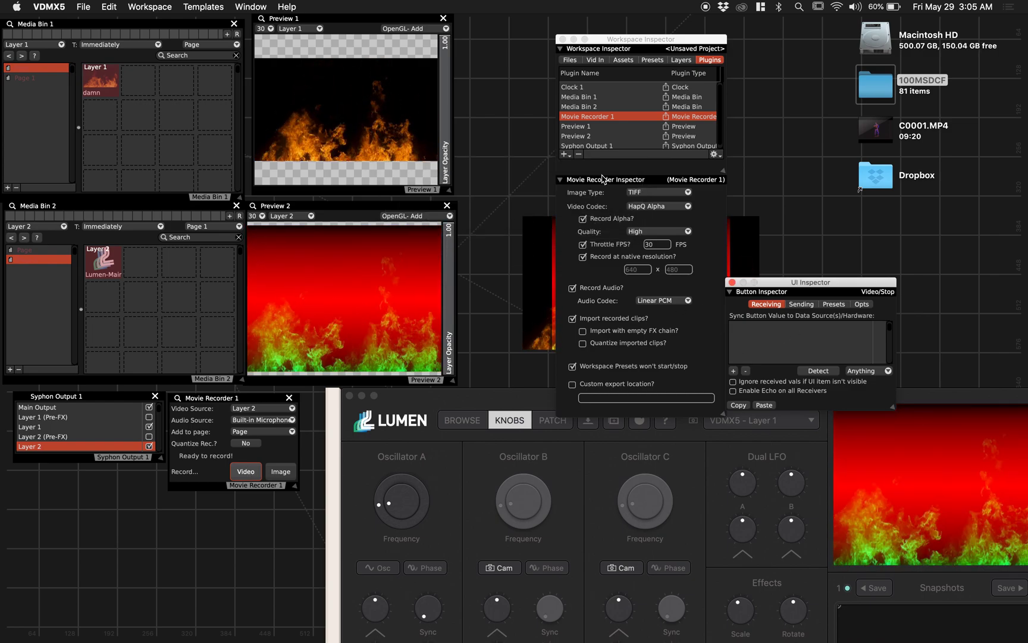
Reposition the Movie Recorder window and bring its settings back into view in the inspector.
left_click_drag(239, 399, 274, 407)
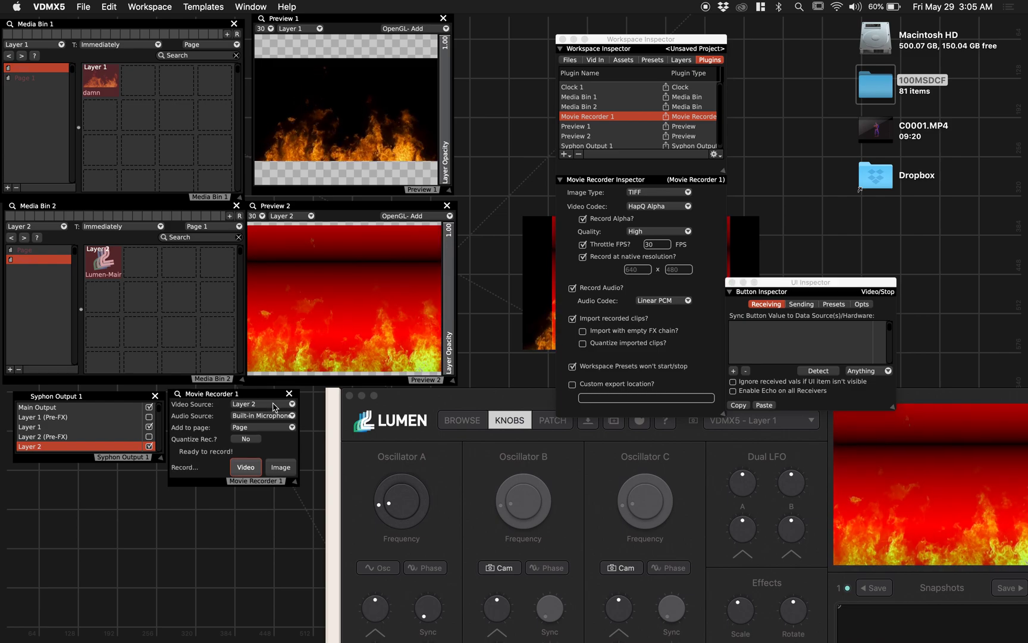
scroll(619, 148, "down", 1)
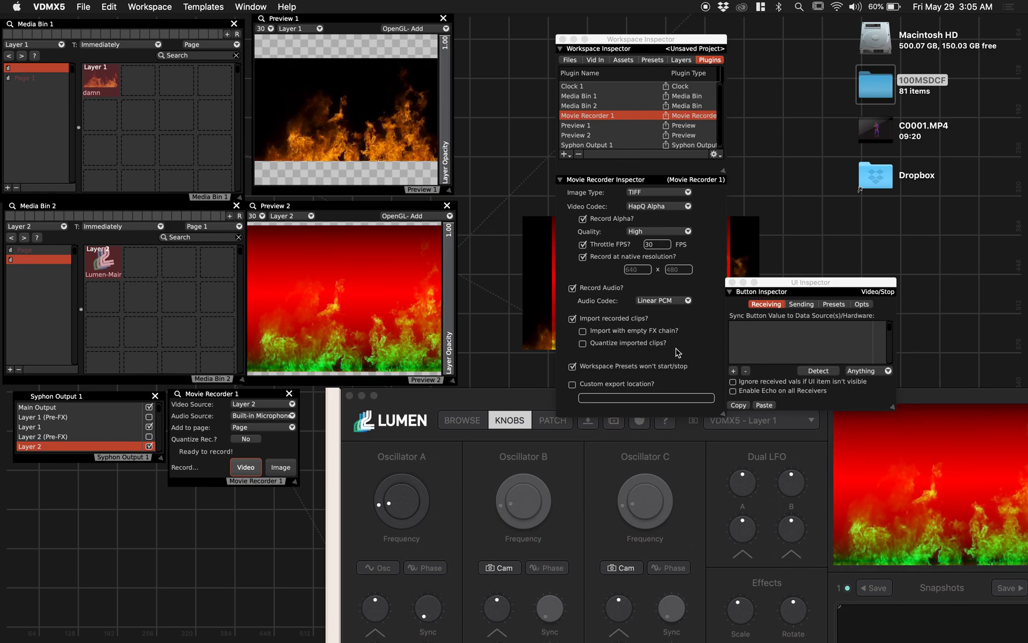
left_click(589, 125)
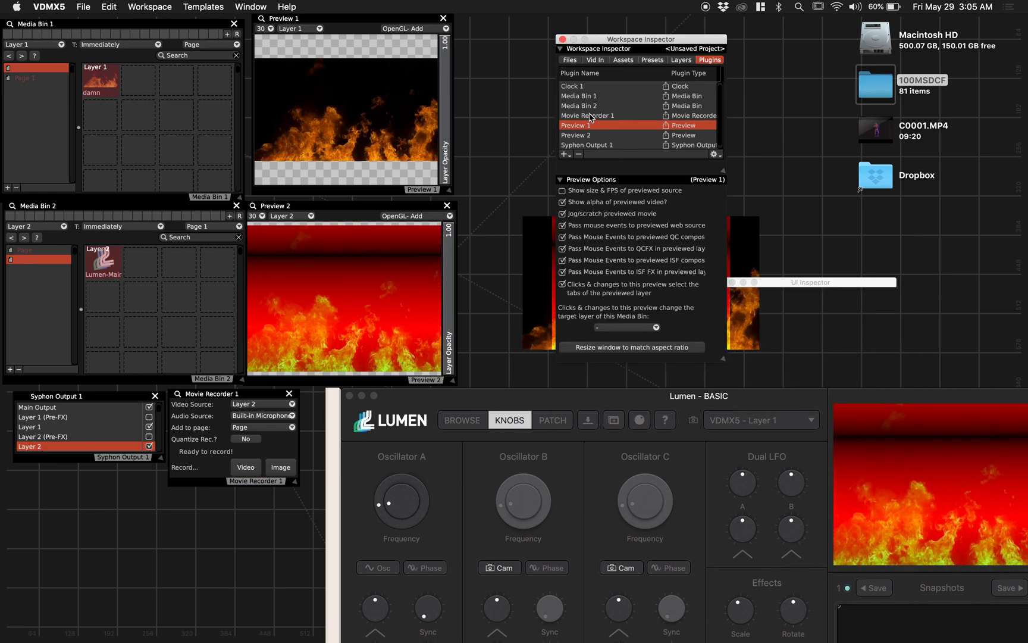
left_click(590, 116)
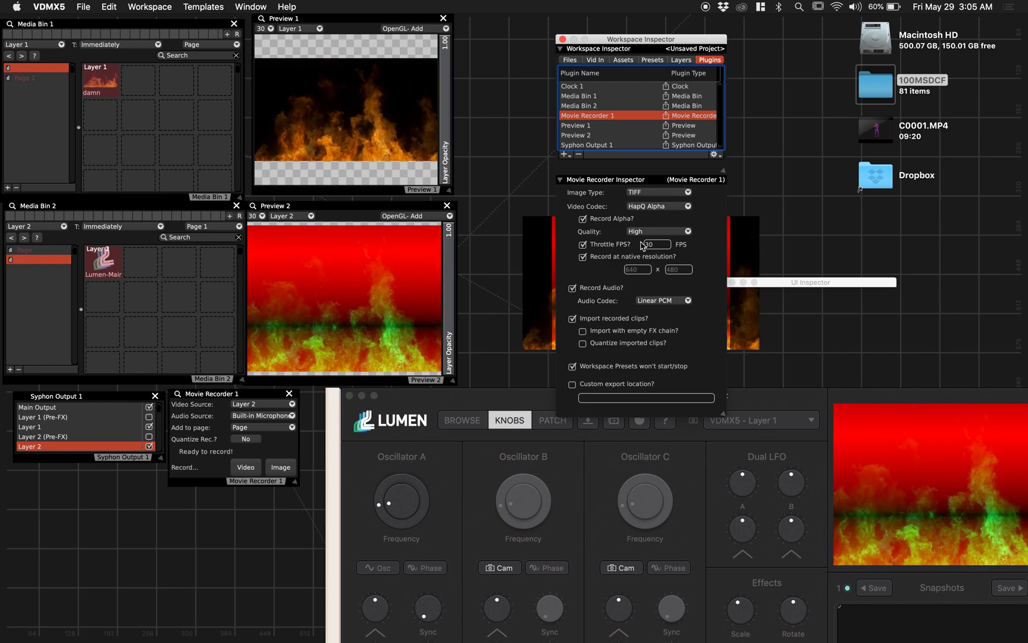
Enable Custom export location and set it to a new 'VDMX Recorder' folder in Documents.
left_click(572, 385)
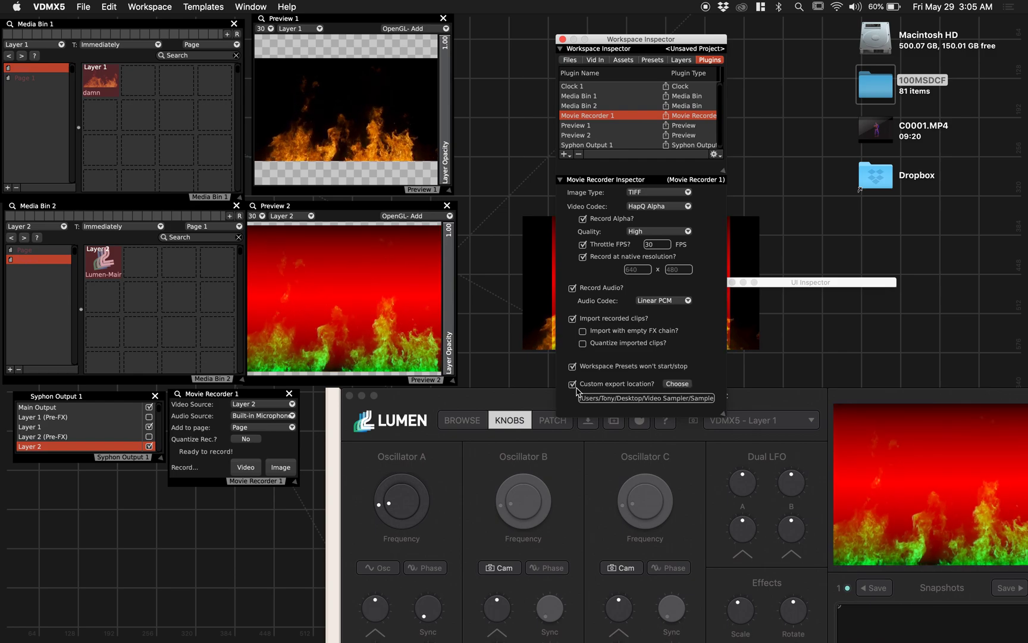
left_click(678, 384)
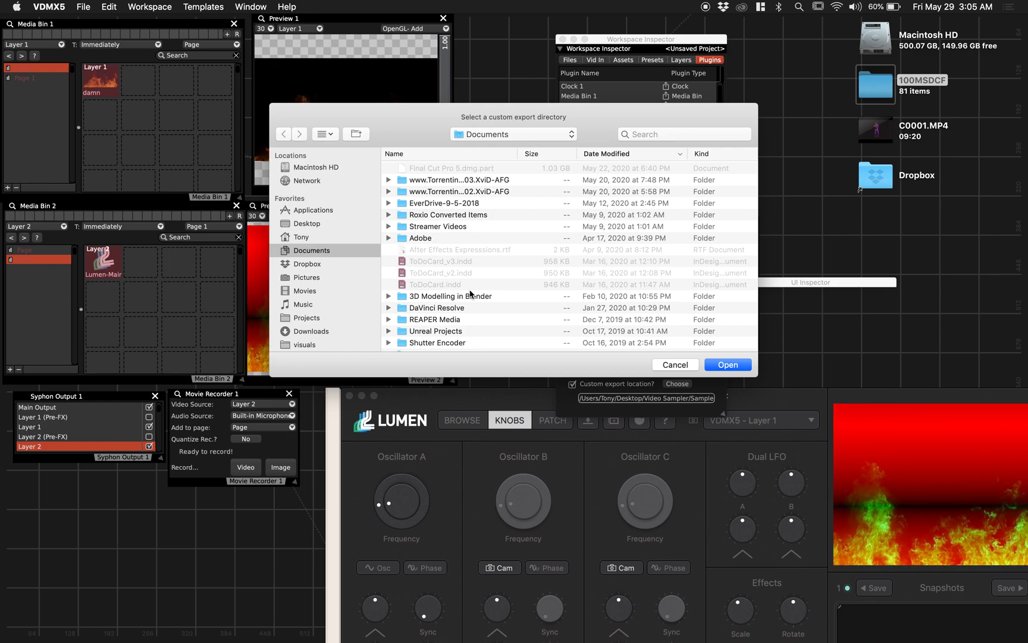
key("super+shift+n")
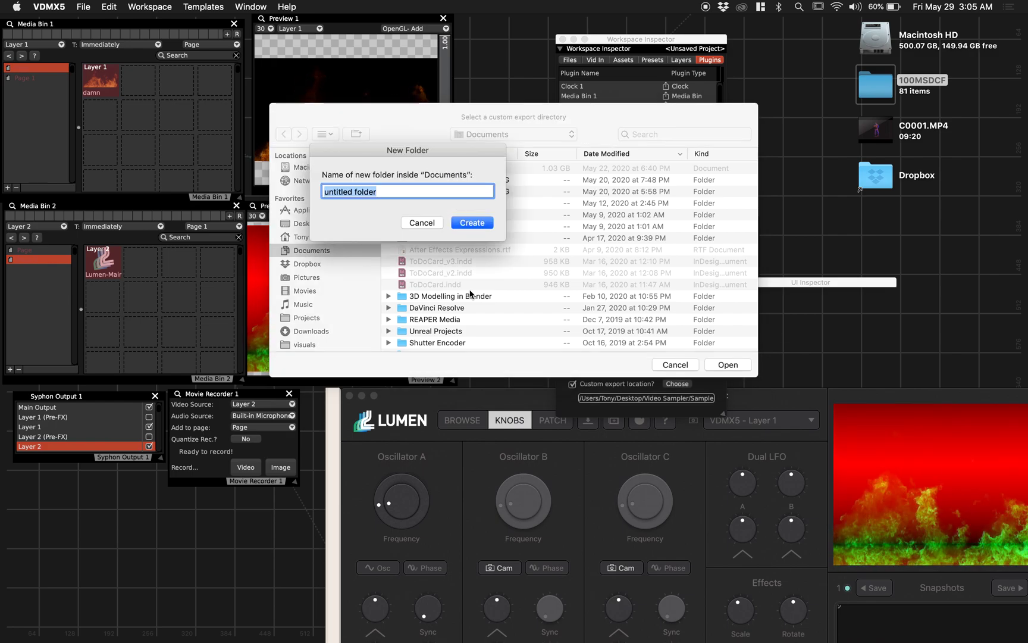
type("VDMX Recorder")
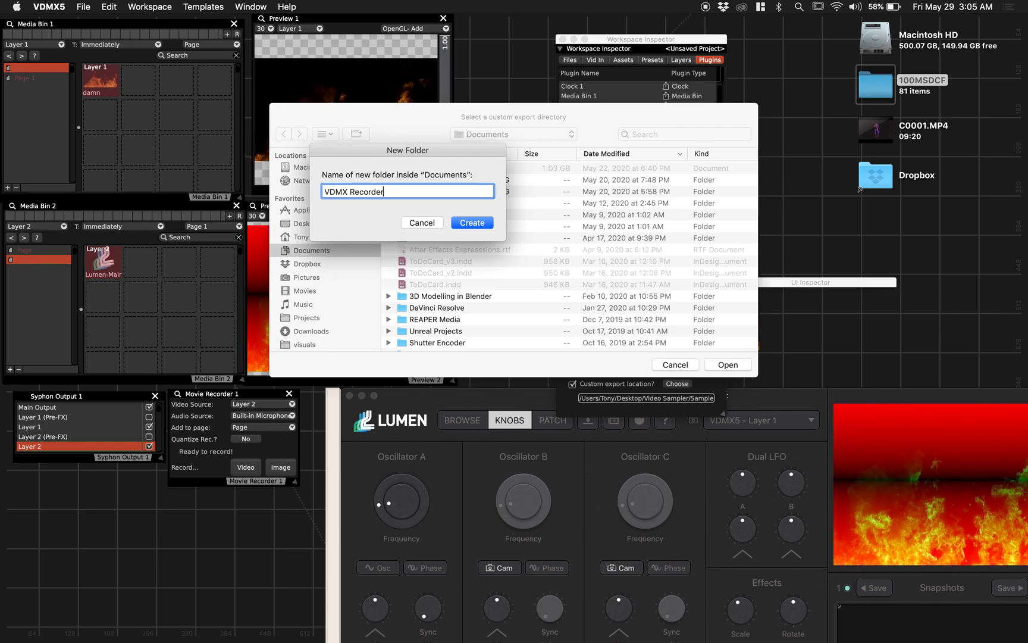
key("Return")
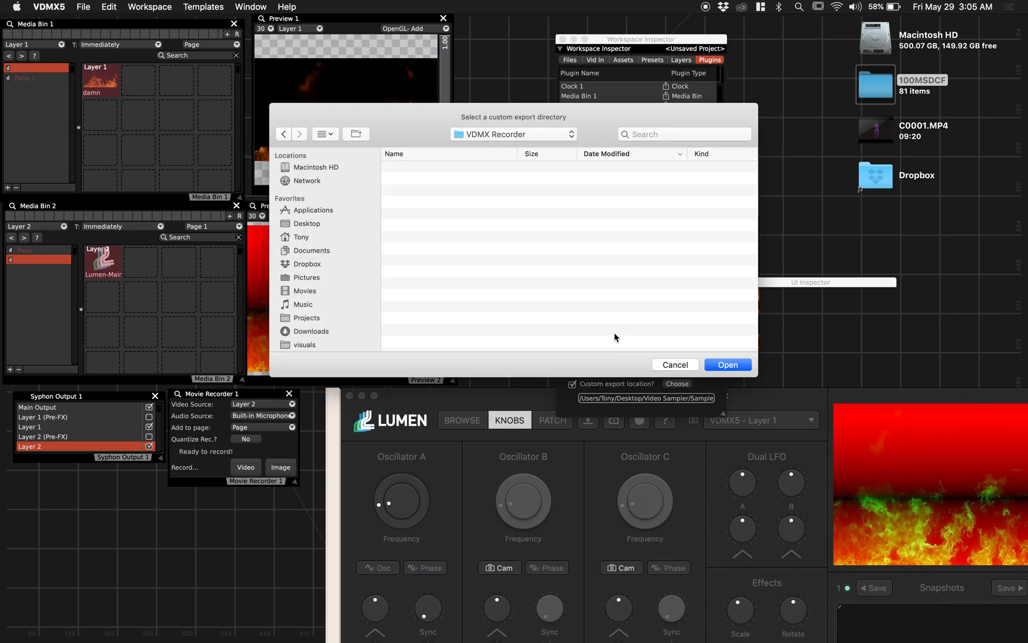
left_click(733, 365)
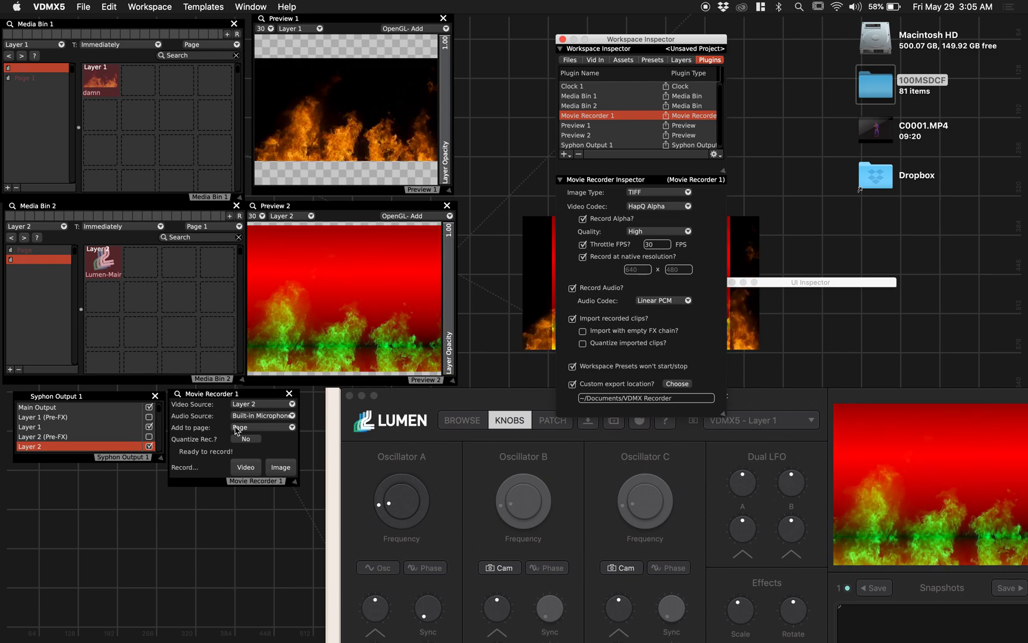
Record a short Layer 2 clip into Media Bin 1, play it on Layer 1, then return to the damn clip.
left_click(250, 470)
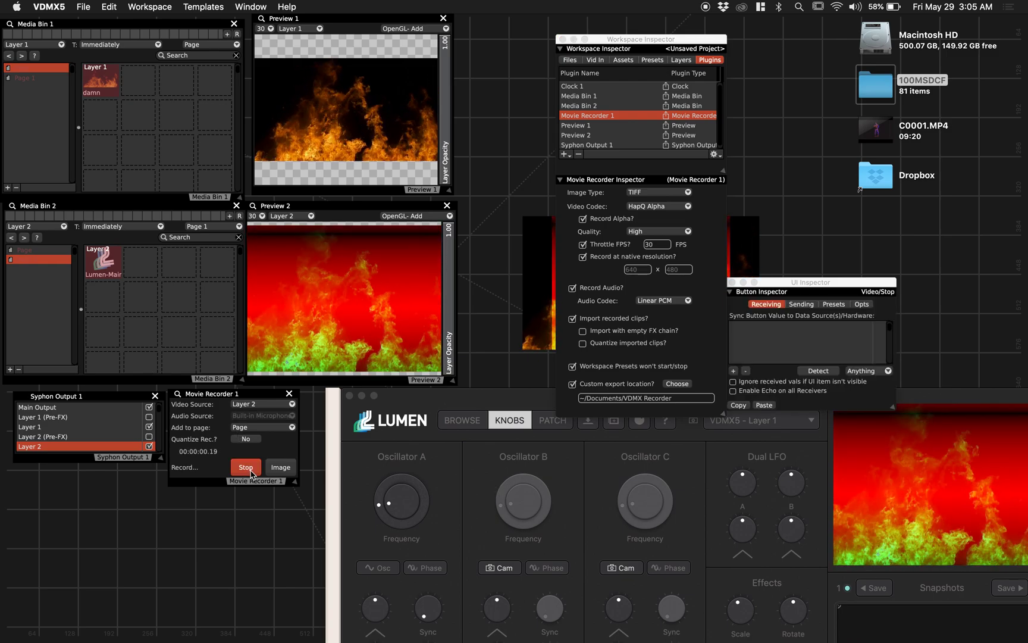
left_click(251, 472)
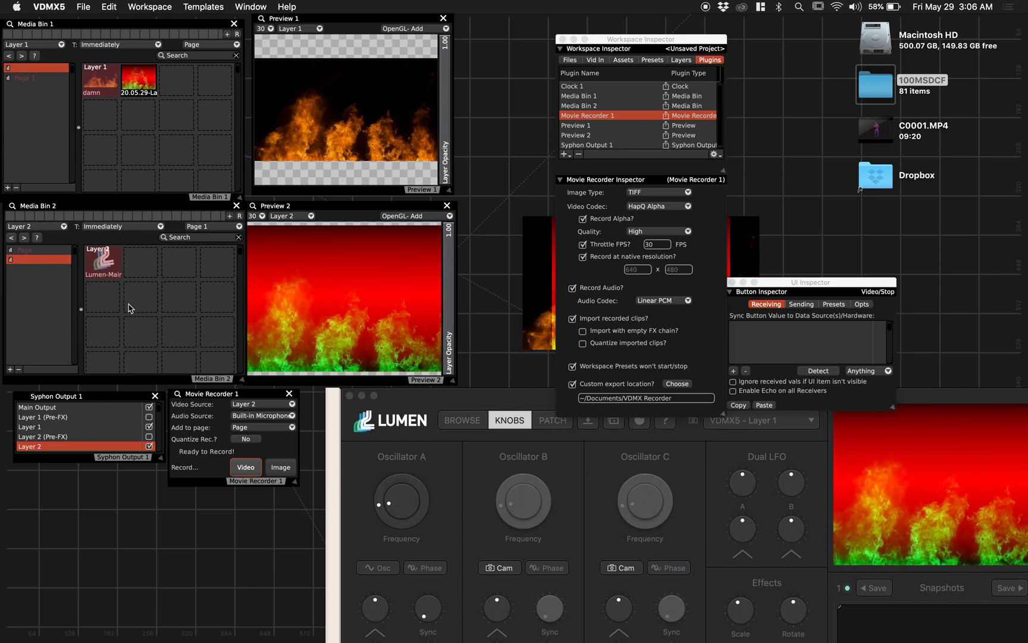
left_click(135, 84)
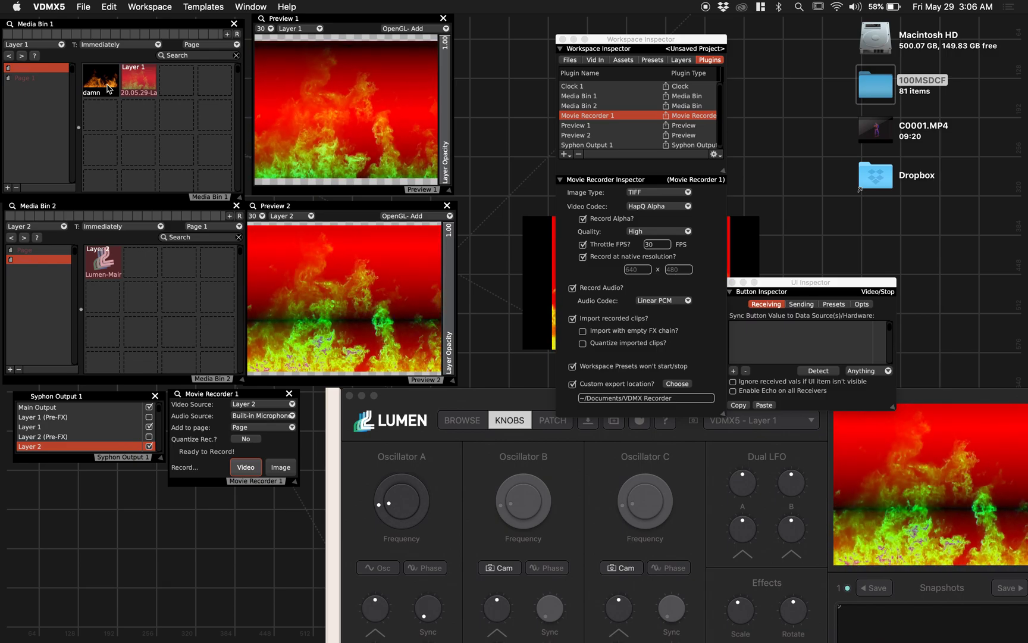
left_click(108, 89)
Move the Lumen window to the screen centre and replay the recorded clip on Layer 1.
left_click(513, 402)
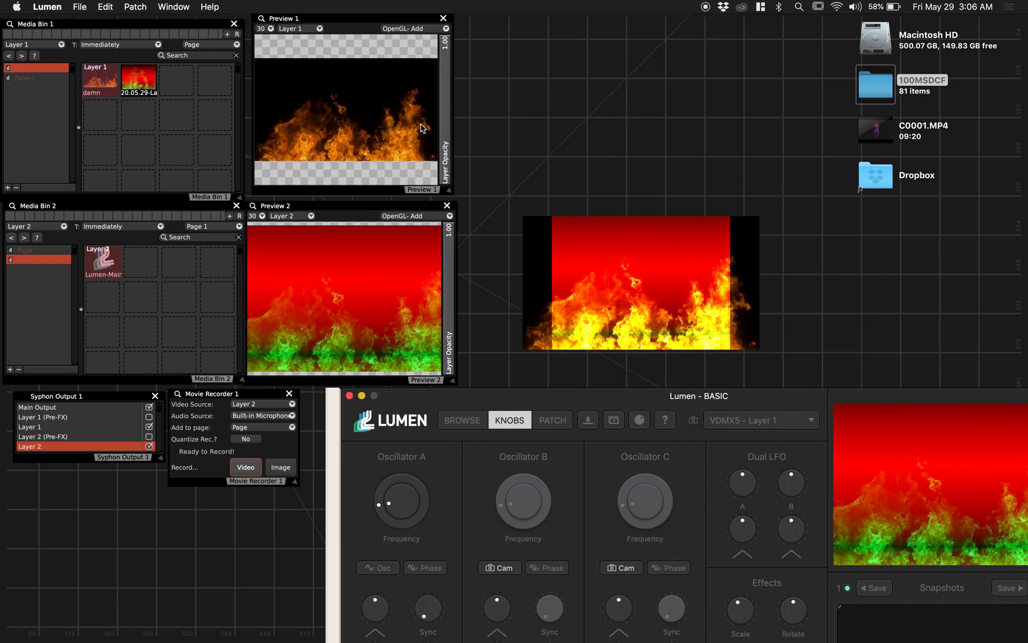
left_click_drag(462, 403, 346, 150)
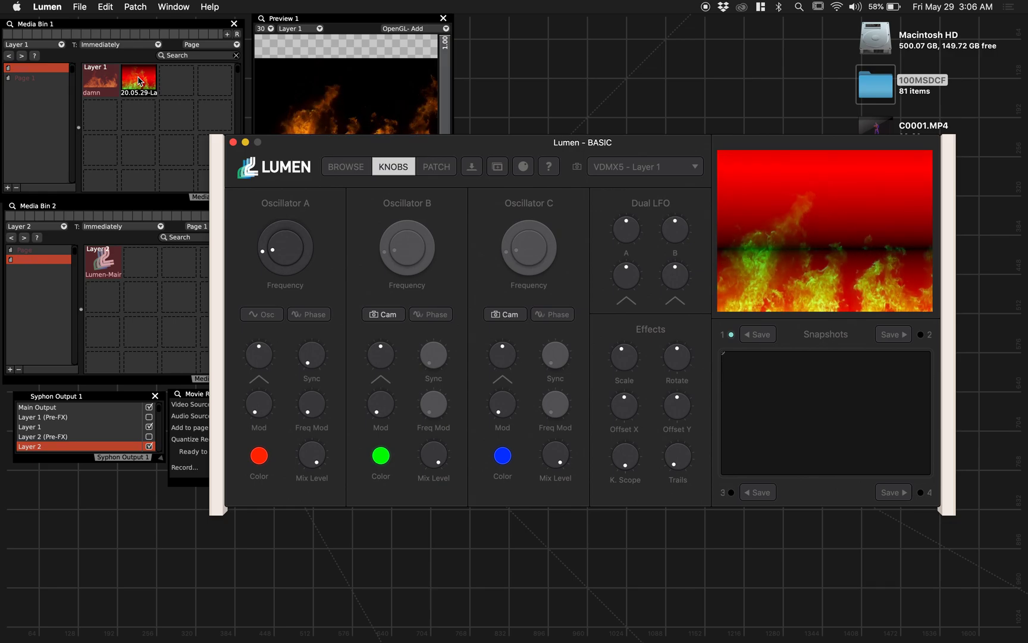
left_click(141, 85)
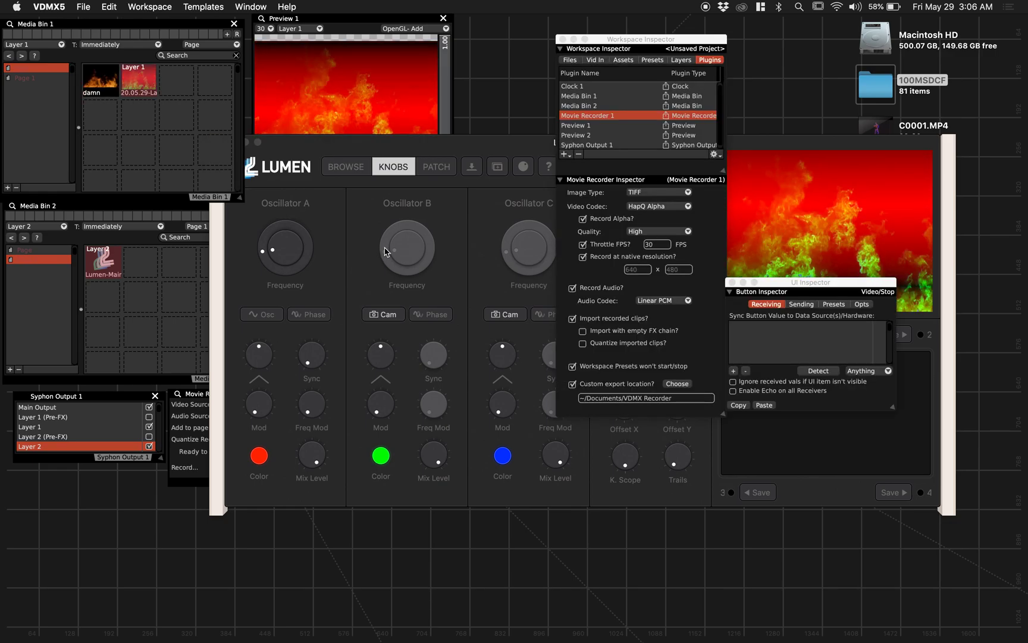
left_click(271, 231)
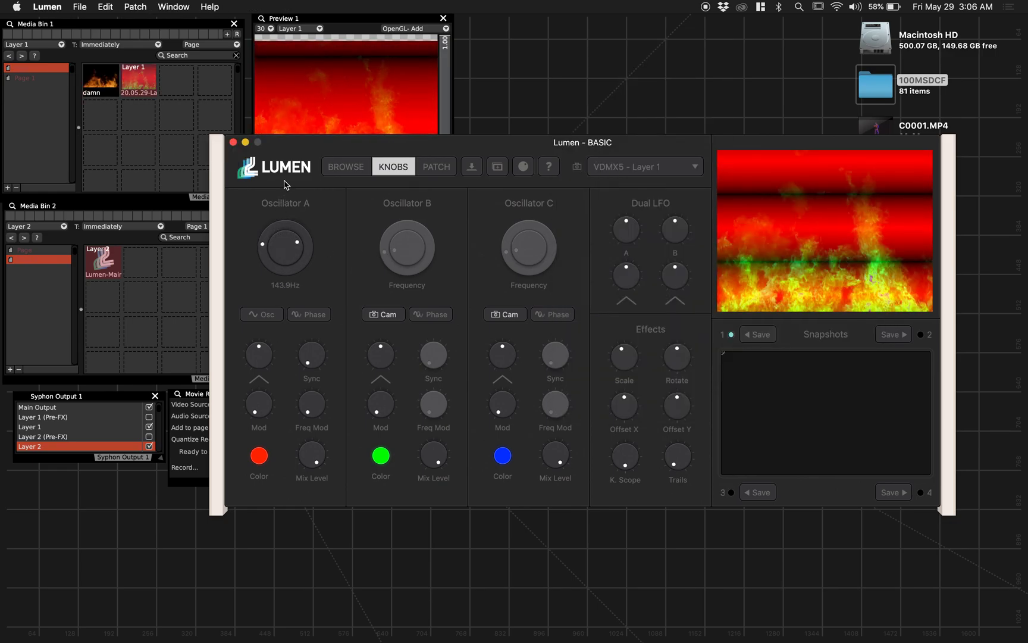